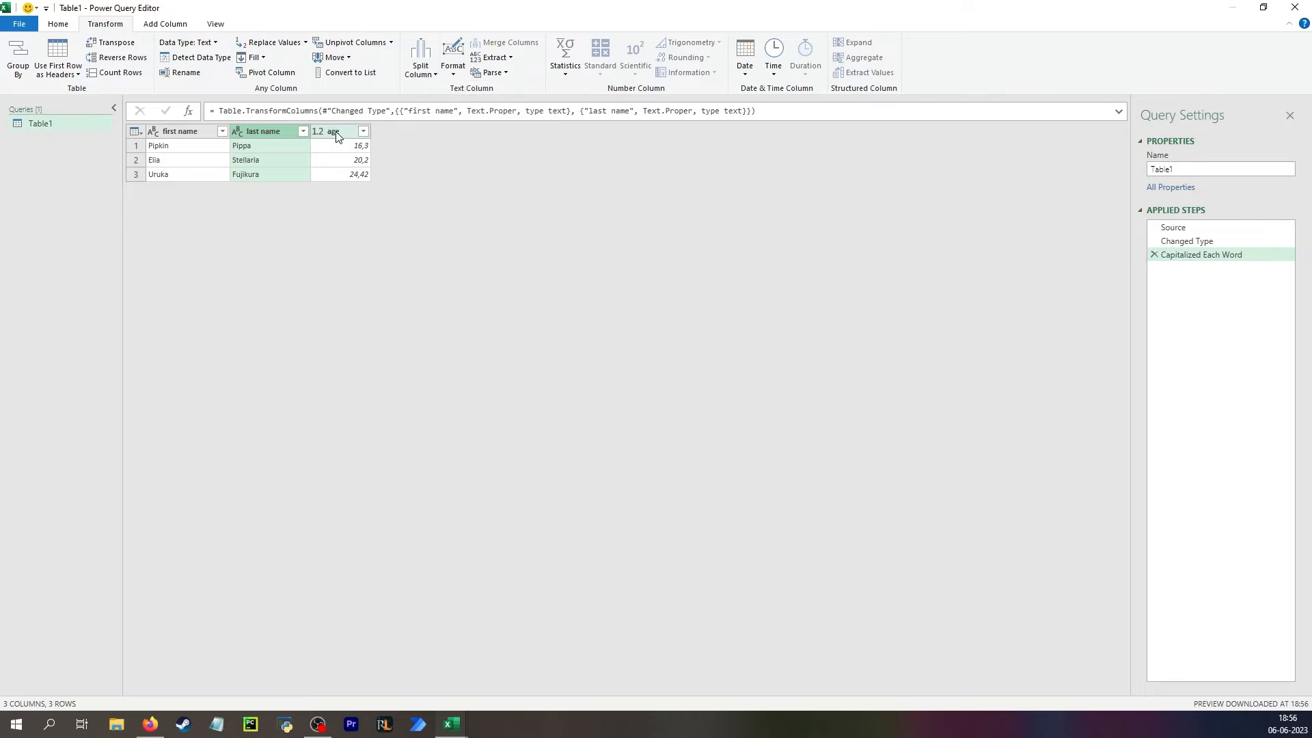
Round down the age column's values and compare the new query step with the capitalization step before it.
left_click(336, 149)
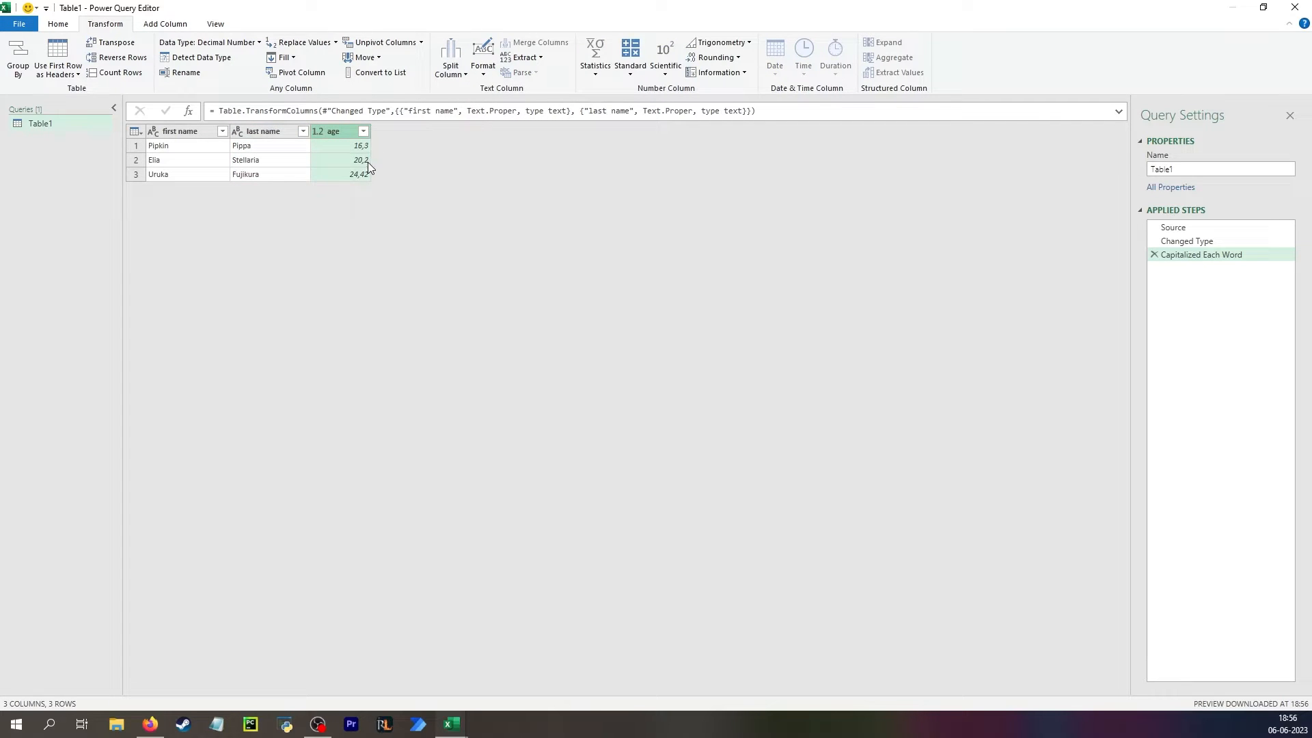
left_click(715, 57)
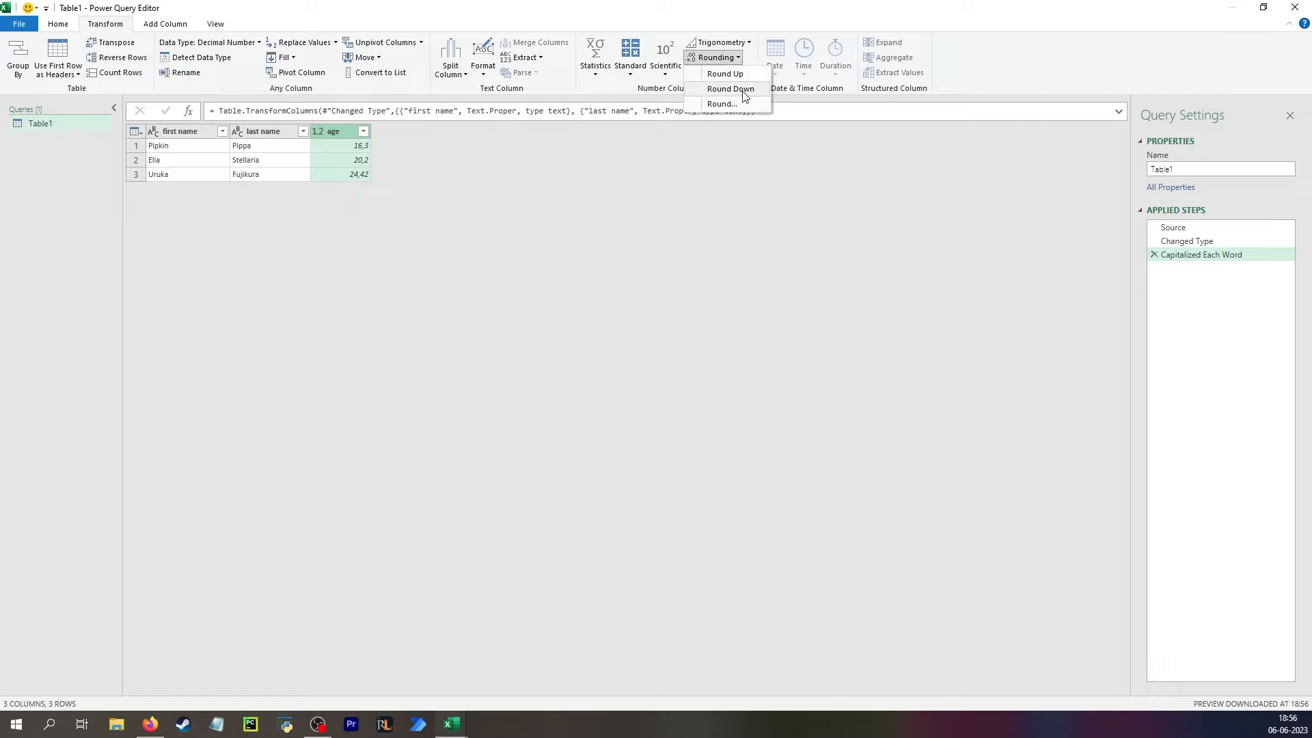
left_click(730, 89)
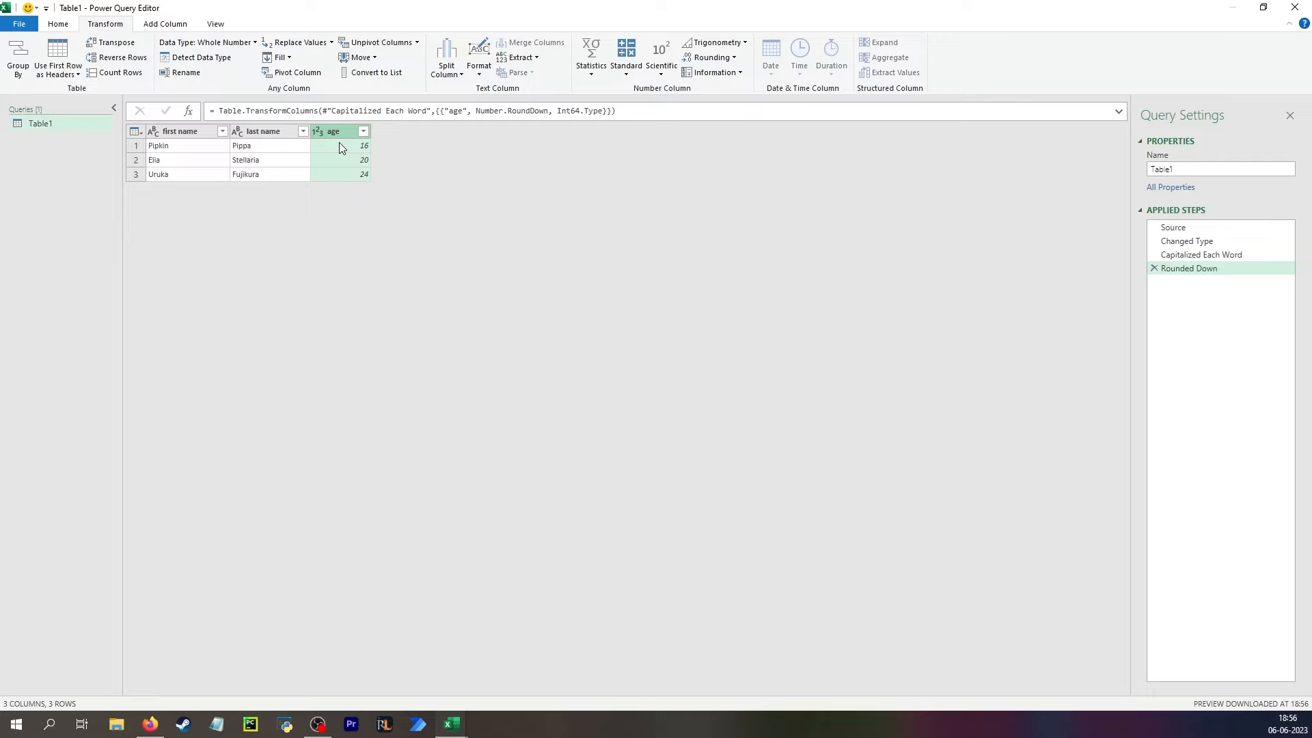
left_click(1219, 254)
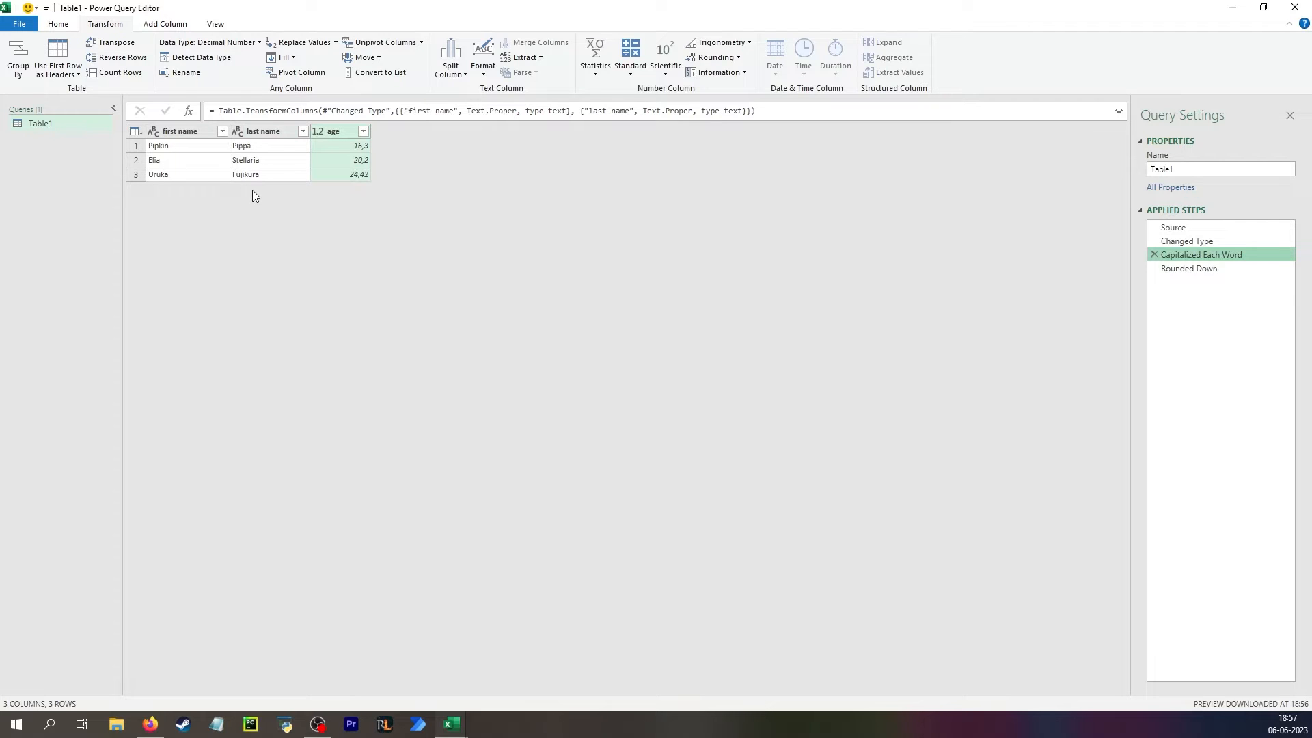
left_click(1202, 268)
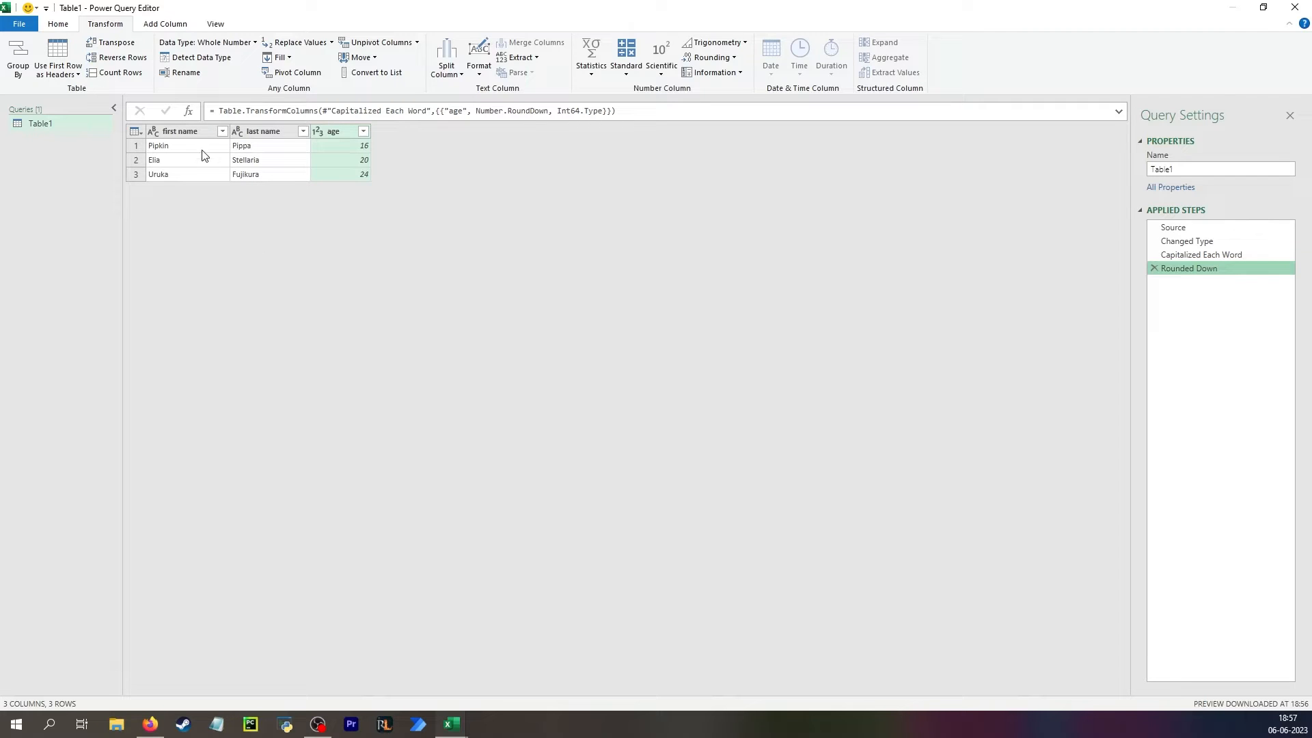
Add a custom query step containing the Capitalized Each Word step's Table.TransformColumns formula, followed by an & operator.
left_click(188, 112)
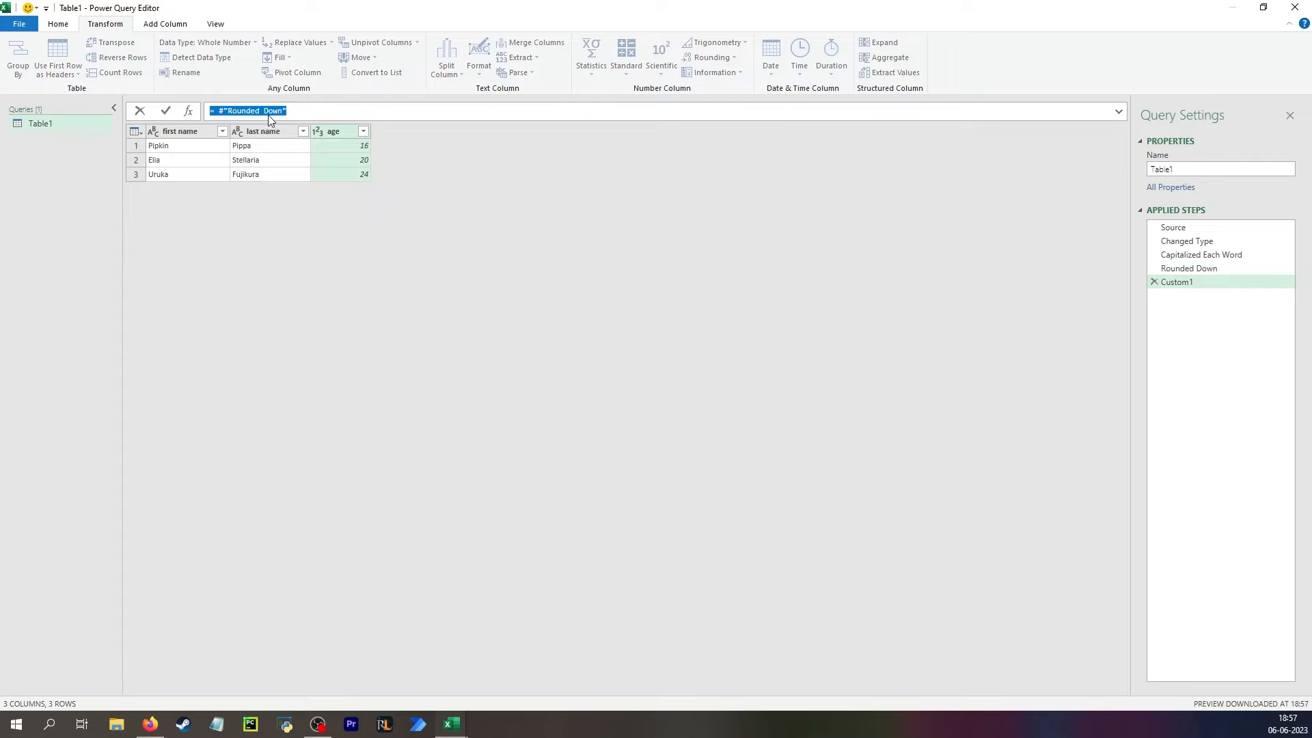
left_click(304, 111)
left_click(1229, 256)
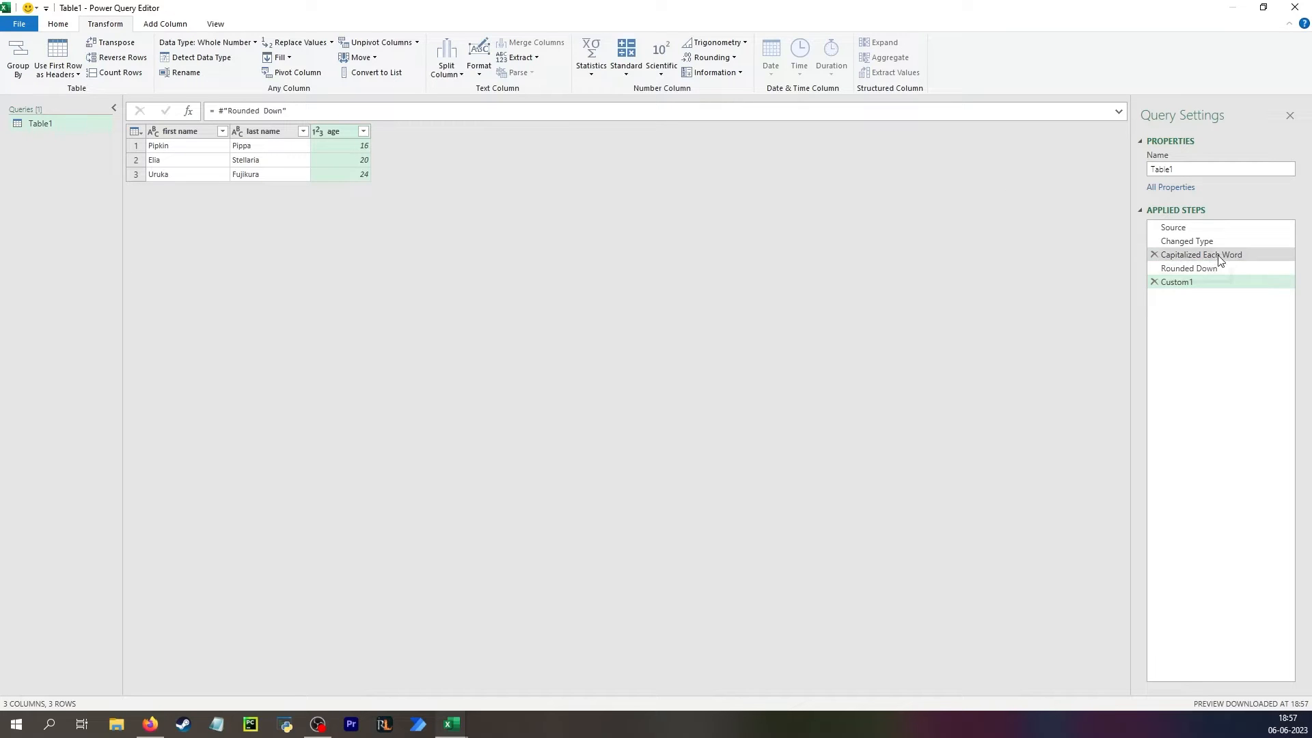
left_click_drag(756, 111, 224, 111)
key("ctrl+c")
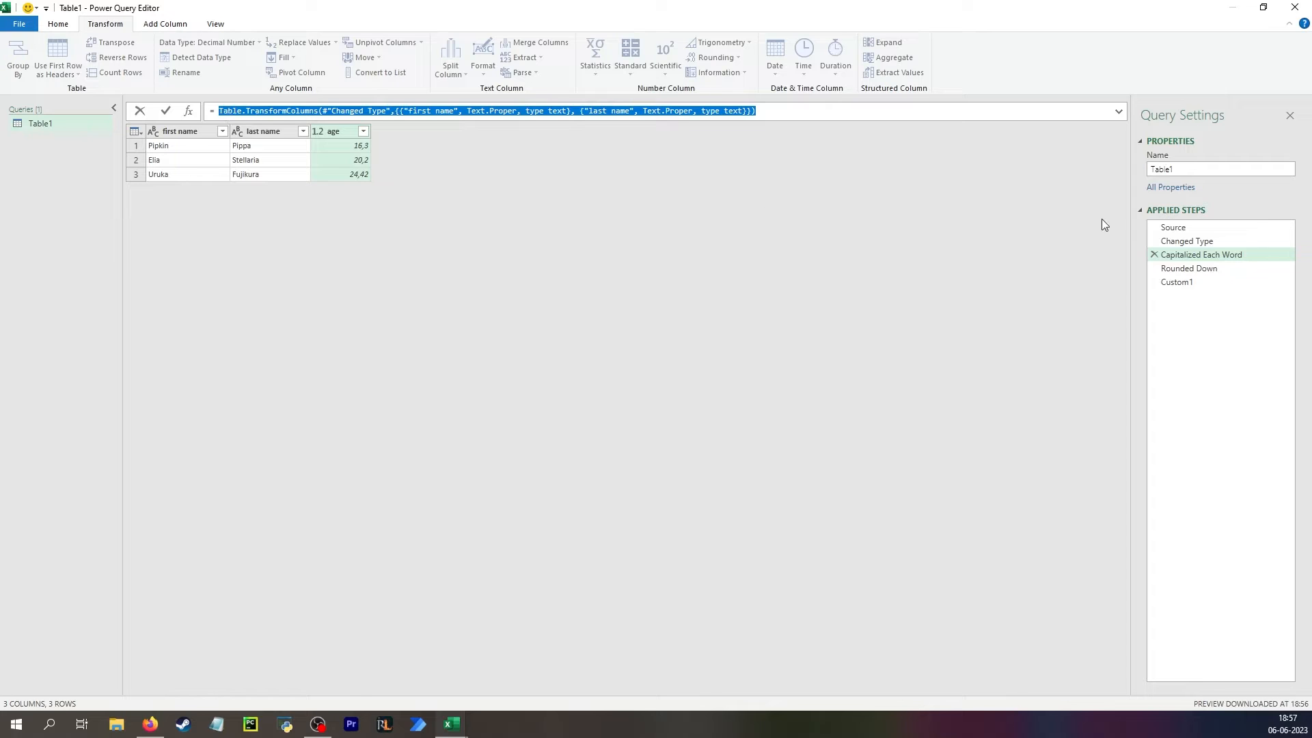
left_click(1177, 282)
left_click_drag(287, 111, 220, 111)
key("ctrl+v")
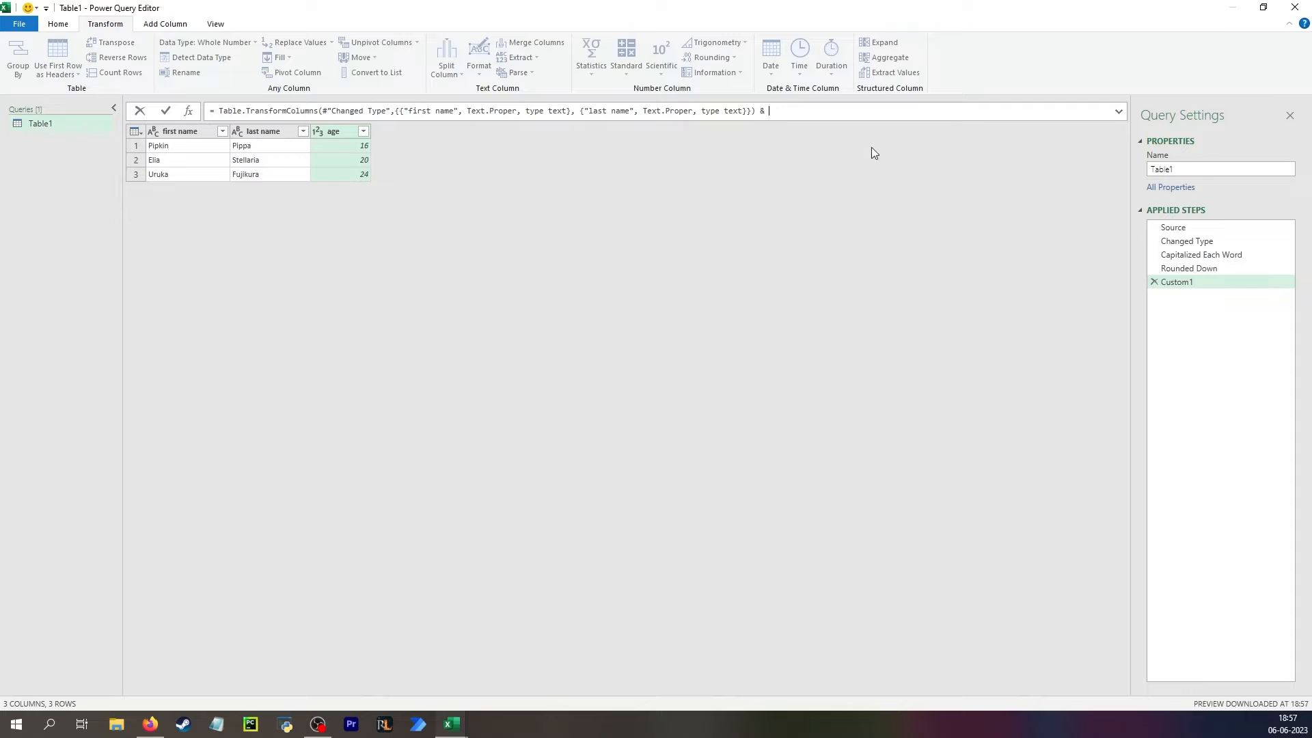
Append the Rounded Down step's Table.TransformColumns formula after the & in the Custom1 step.
left_click(1211, 266)
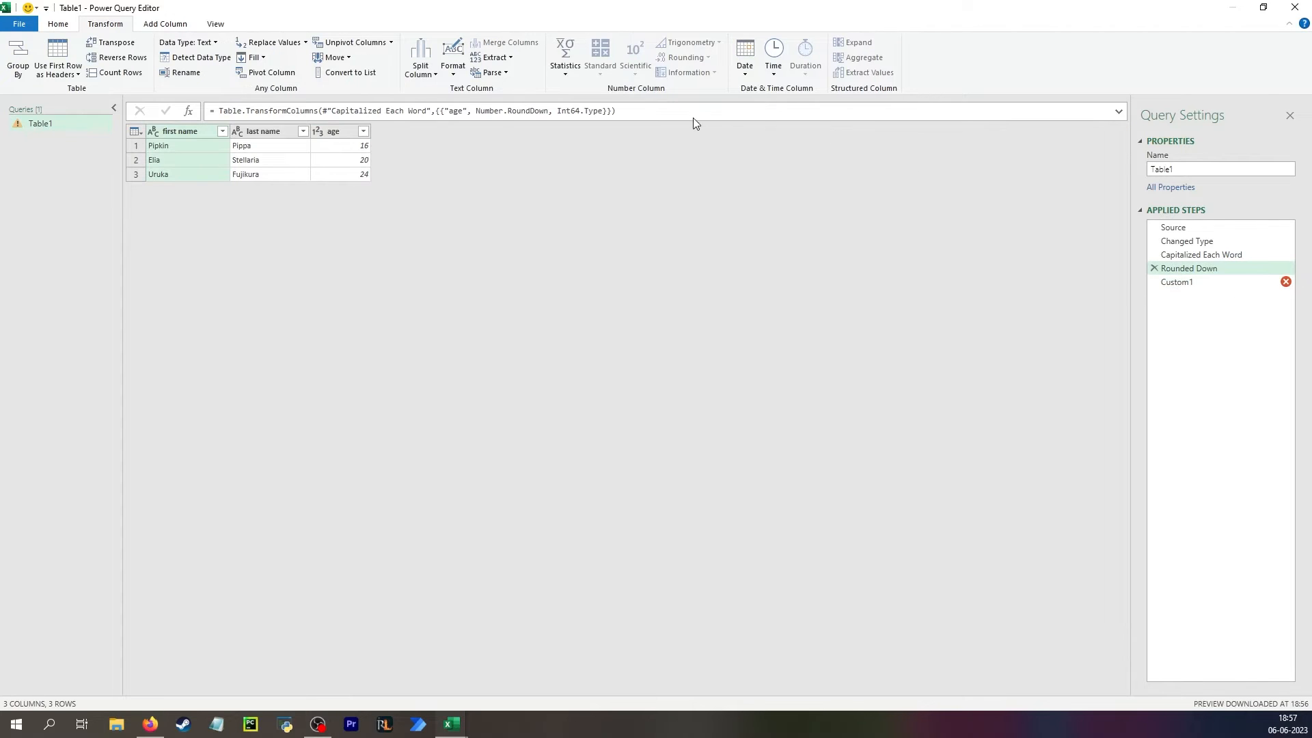
left_click_drag(693, 118, 217, 112)
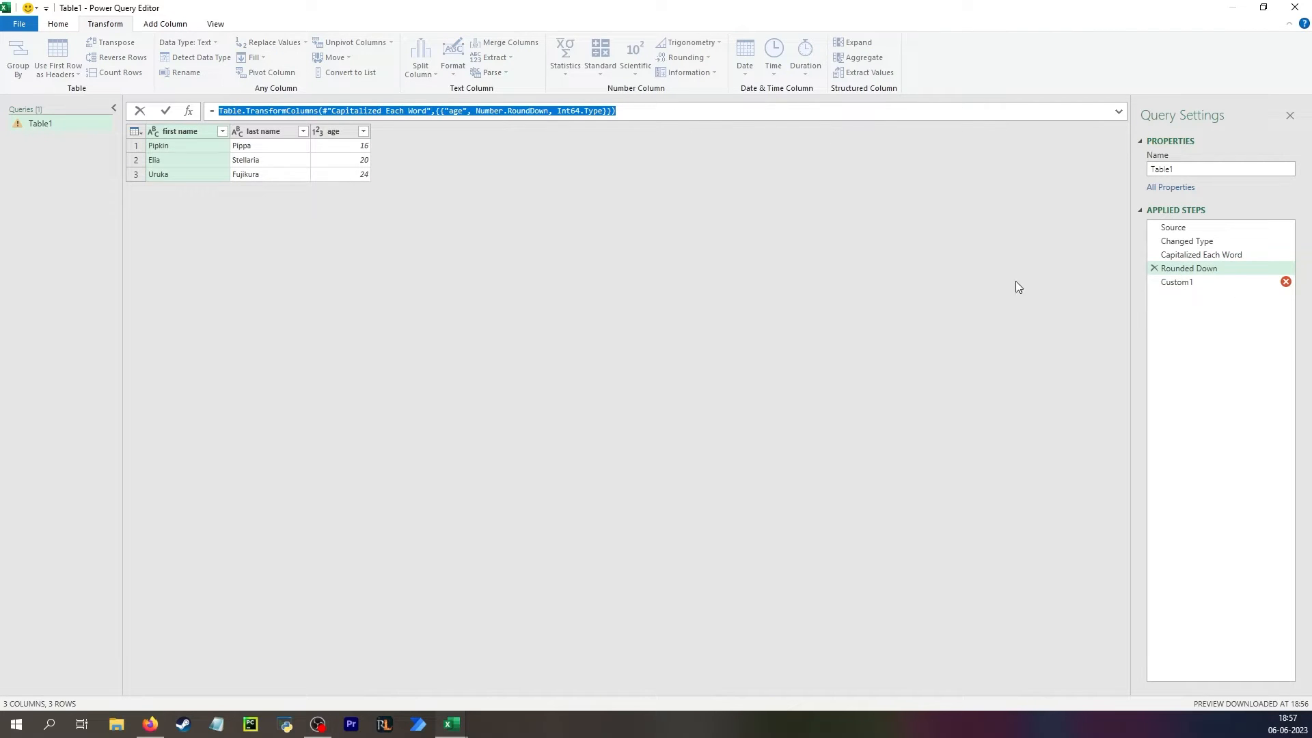
left_click(1207, 283)
left_click(787, 114)
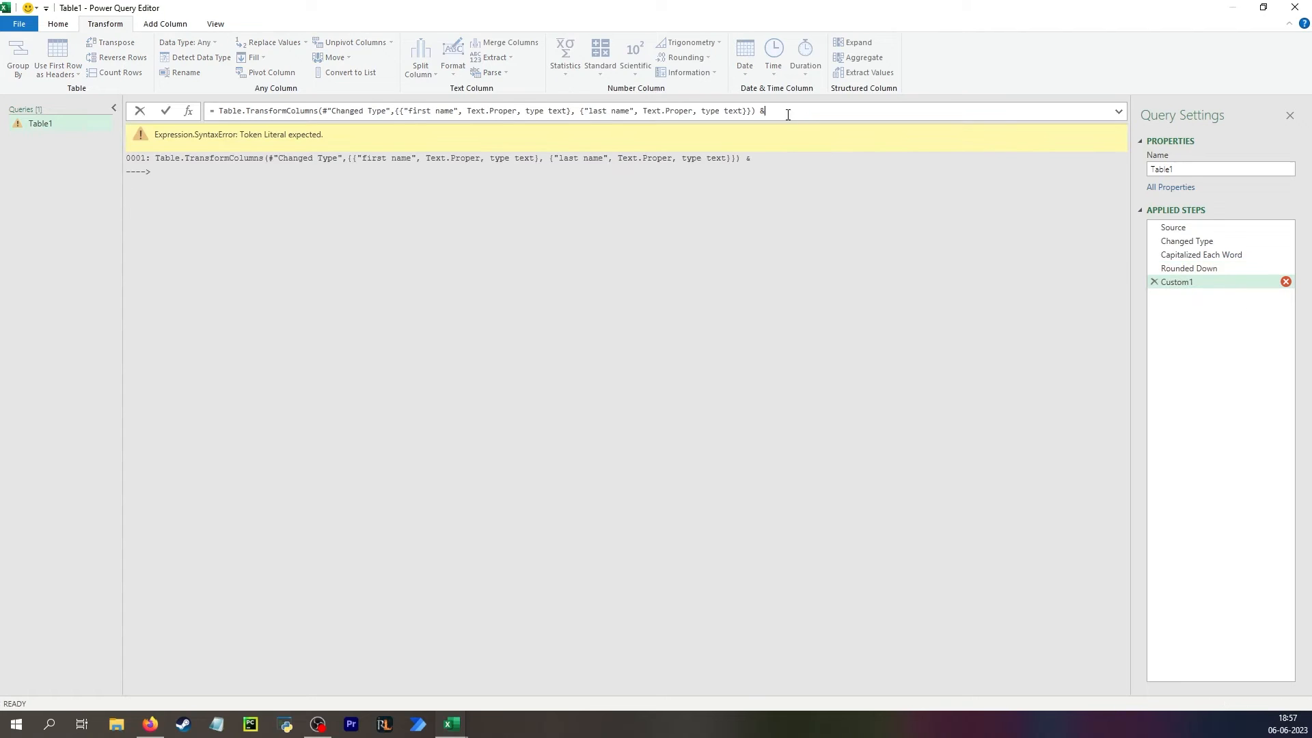
key("ctrl+v")
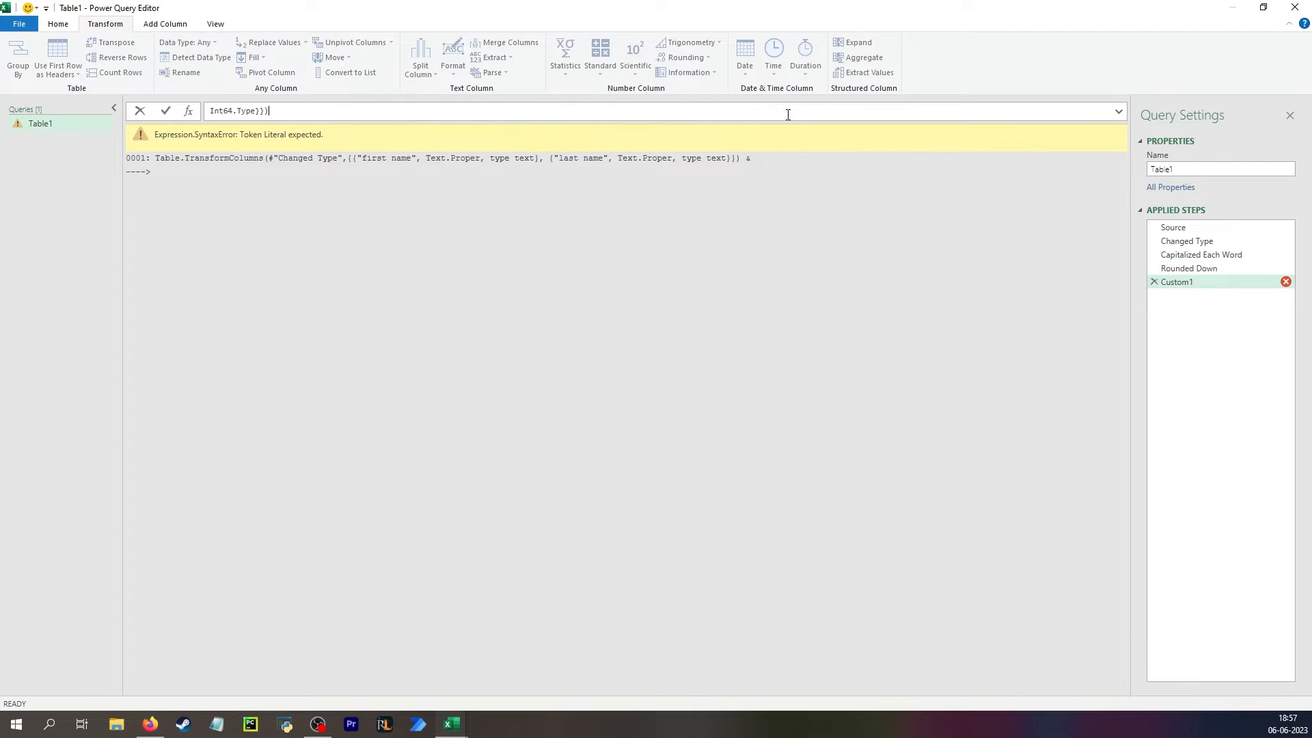
Replace #"Capitalized Each Word" with #"Changed Type" in the second Table.TransformColumns call and apply the combined formula.
left_click(1118, 112)
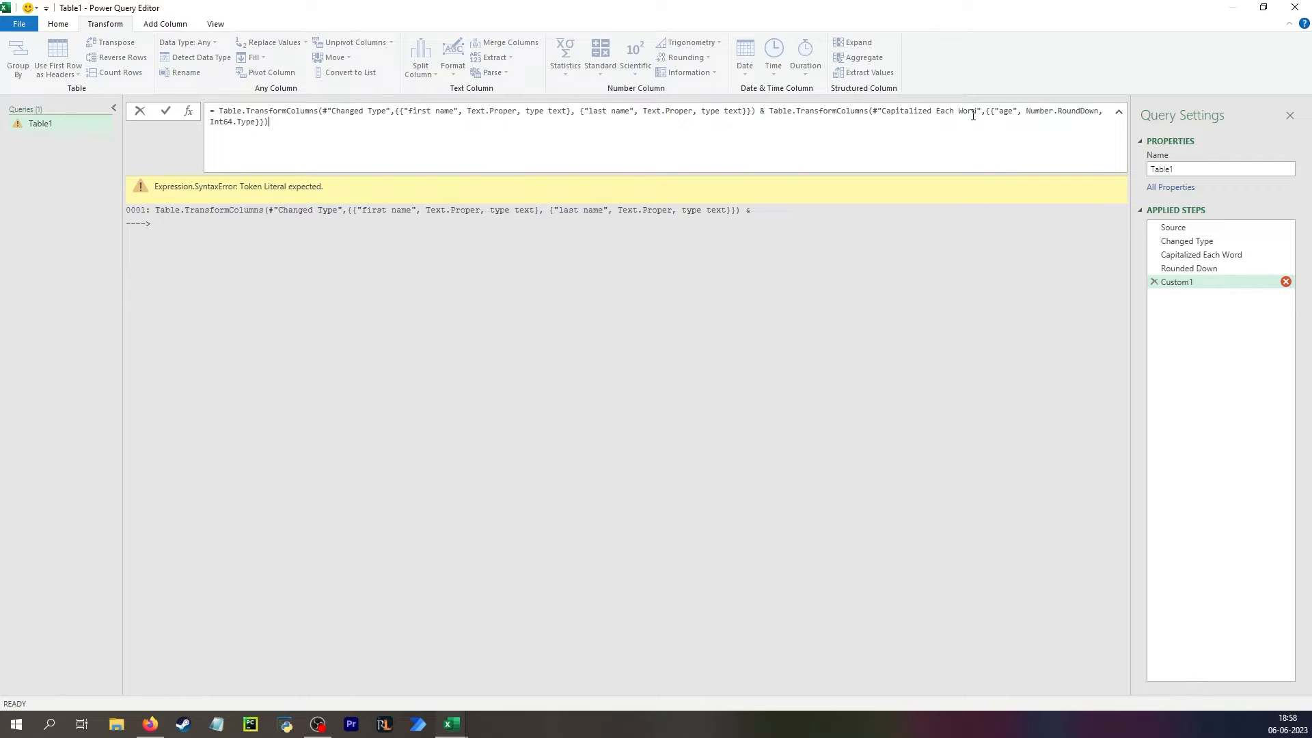
left_click(388, 111)
key("shift+Left")
key("shift+Left")
key("shift+Left")
key("shift+Left")
key("shift+Left")
key("shift+Left")
key("shift+Left")
key("shift+Left")
key("shift+Left")
key("shift+Left")
key("shift+Left")
key("shift+Left")
key("shift+Left")
key("shift+Left")
key("shift+Left")
key("ctrl+c")
left_click(875, 112)
key("shift+Right")
key("shift+Right")
key("shift+Right")
key("shift+Right")
key("shift+Right")
key("shift+Right")
key("shift+Right")
key("shift+Right")
key("shift+Right")
key("shift+Right")
key("shift+Right")
key("shift+Right")
key("shift+Right")
key("shift+Right")
key("shift+Right")
key("shift+Right")
key("shift+Right")
key("shift+Right")
key("shift+Right")
key("shift+Right")
key("shift+Right")
key("shift+Right")
key("ctrl+v")
key("Return")
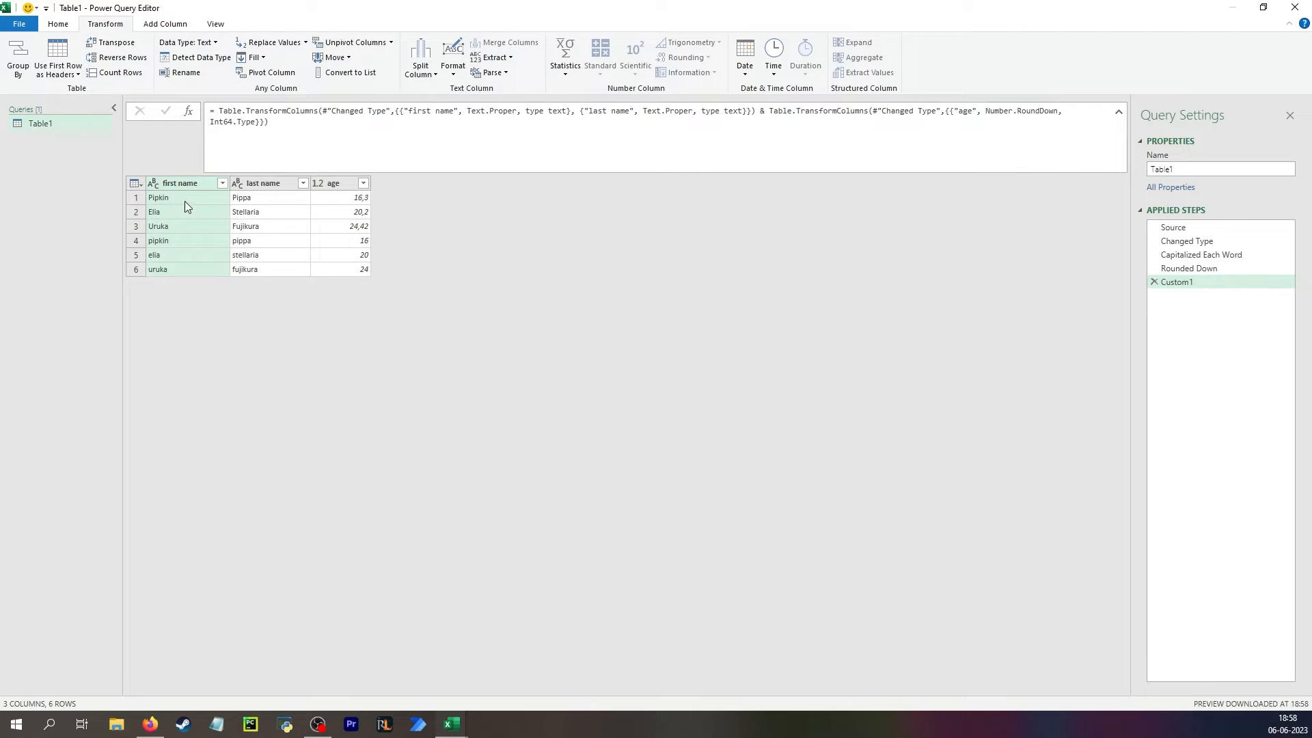
Insert a line break after the & so the second Table.TransformColumns call starts on its own line.
left_click(166, 199)
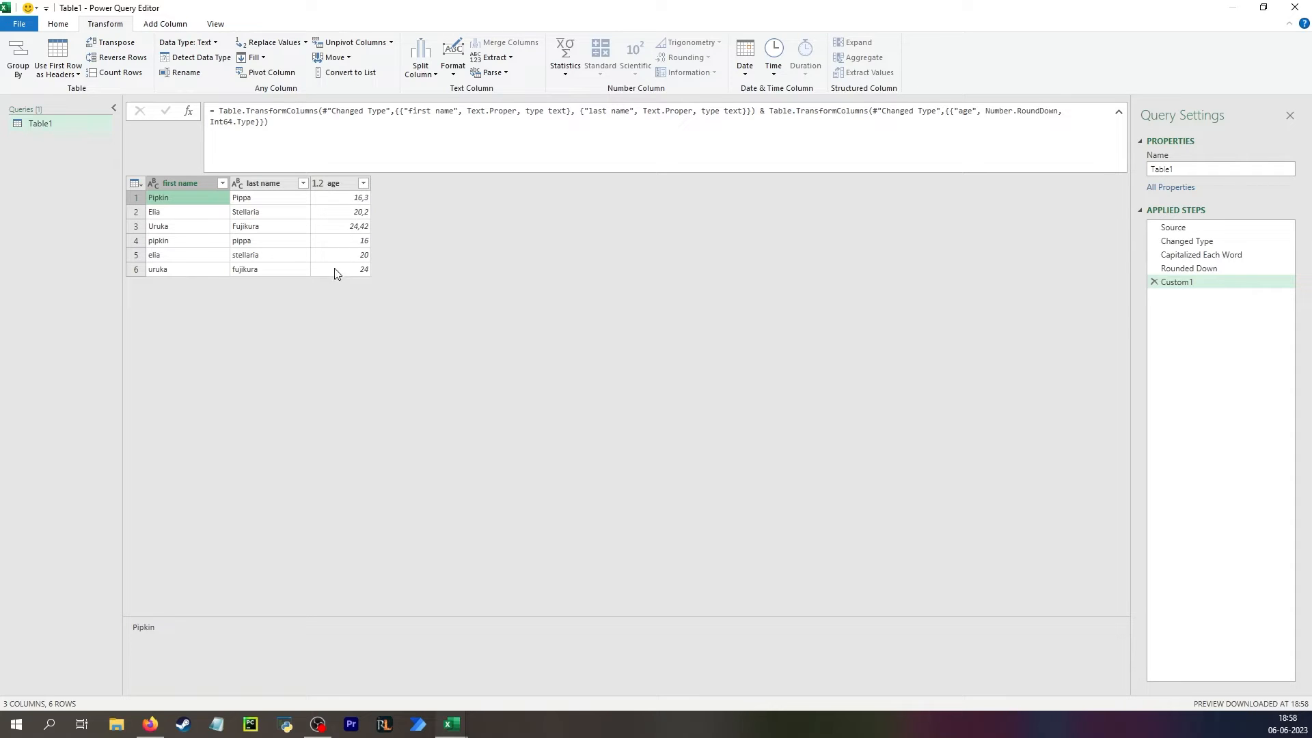
left_click(771, 113)
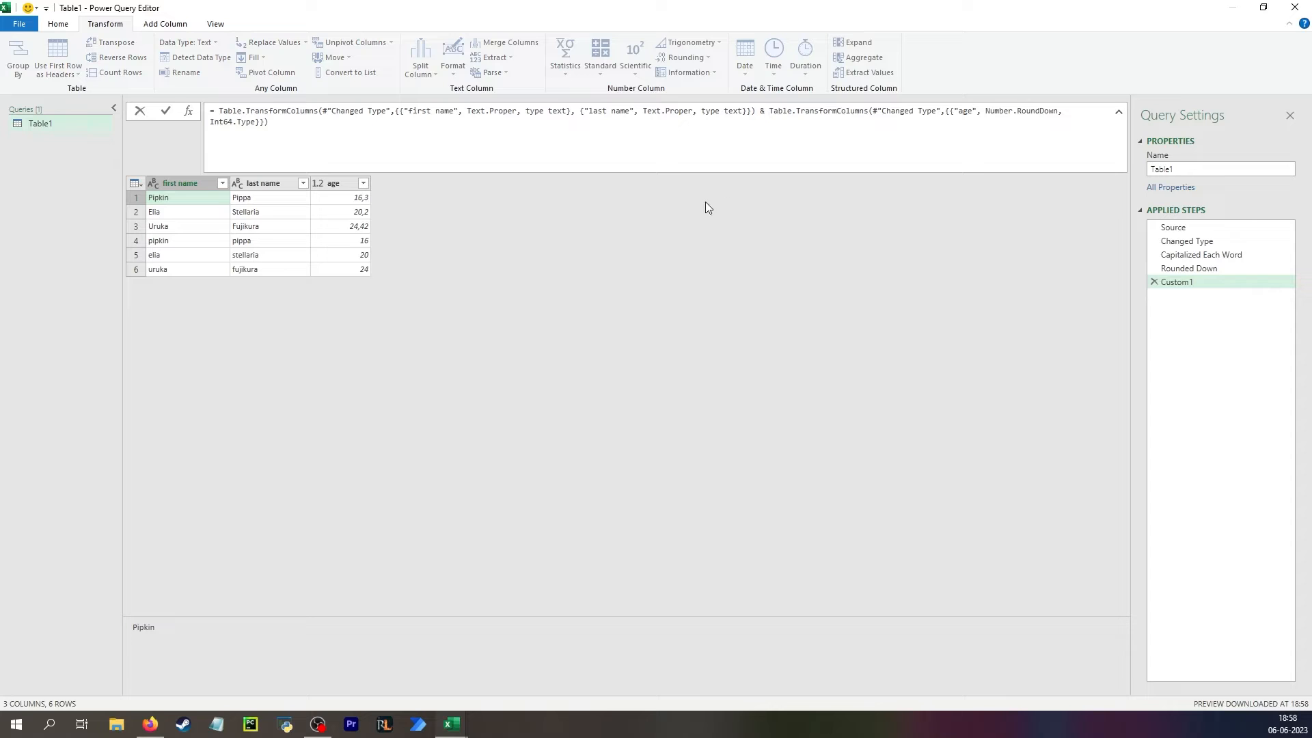
key("shift+Return")
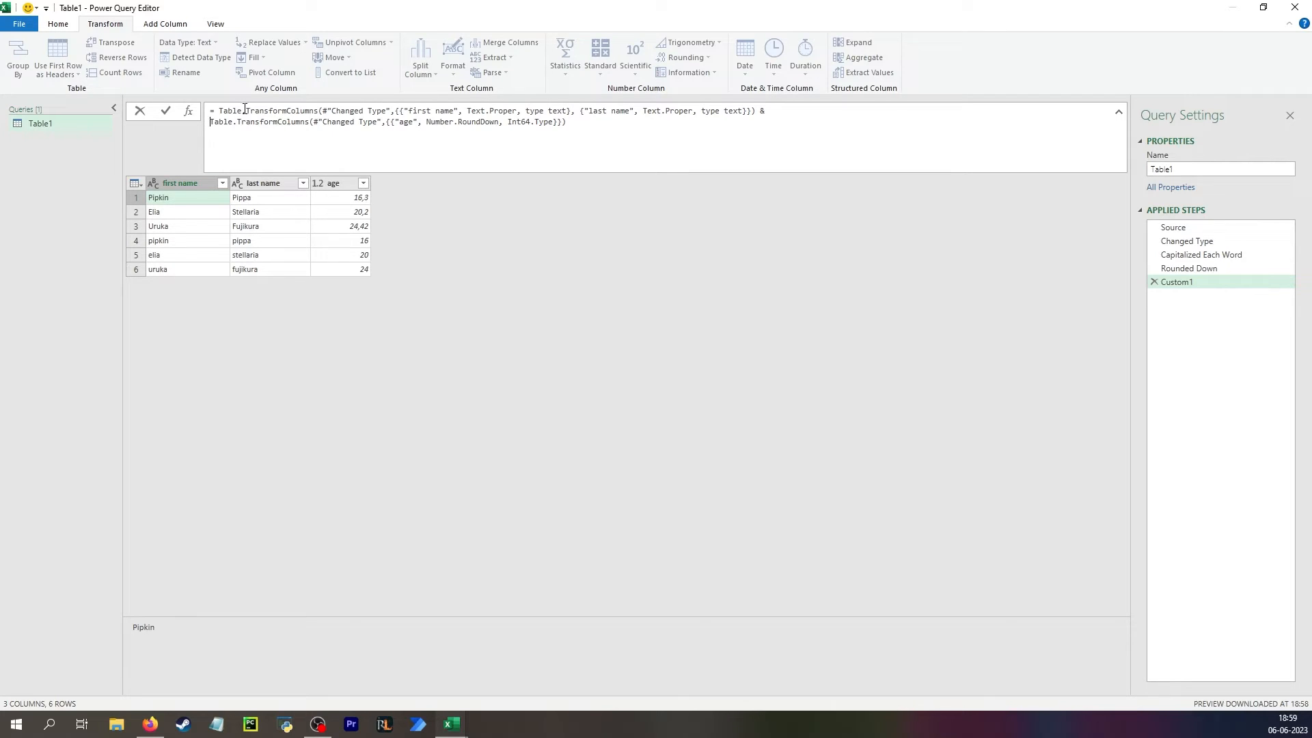
Examine the first Table.TransformColumns call: its function name, its table argument and its column transformations.
left_click_drag(243, 111, 219, 111)
left_click_drag(319, 111, 363, 111)
left_click_drag(219, 113, 747, 110)
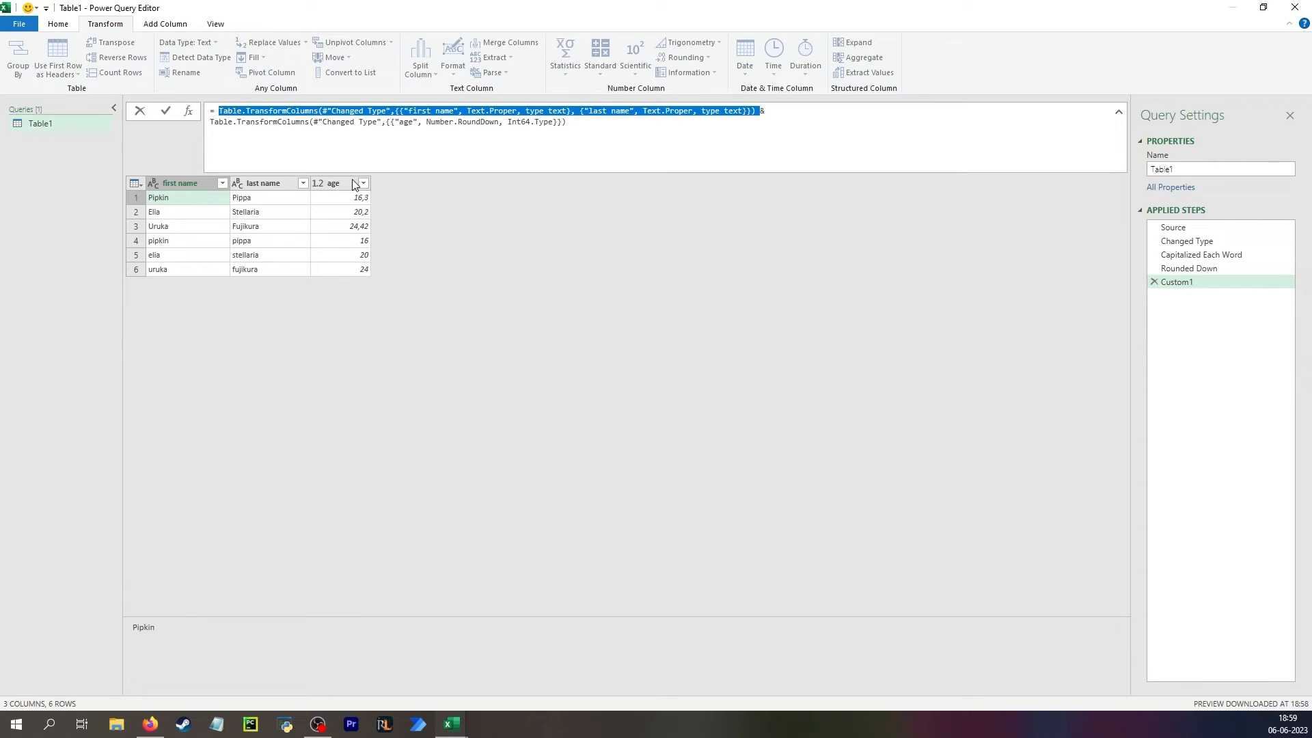
left_click(325, 112)
left_click_drag(319, 111, 367, 112)
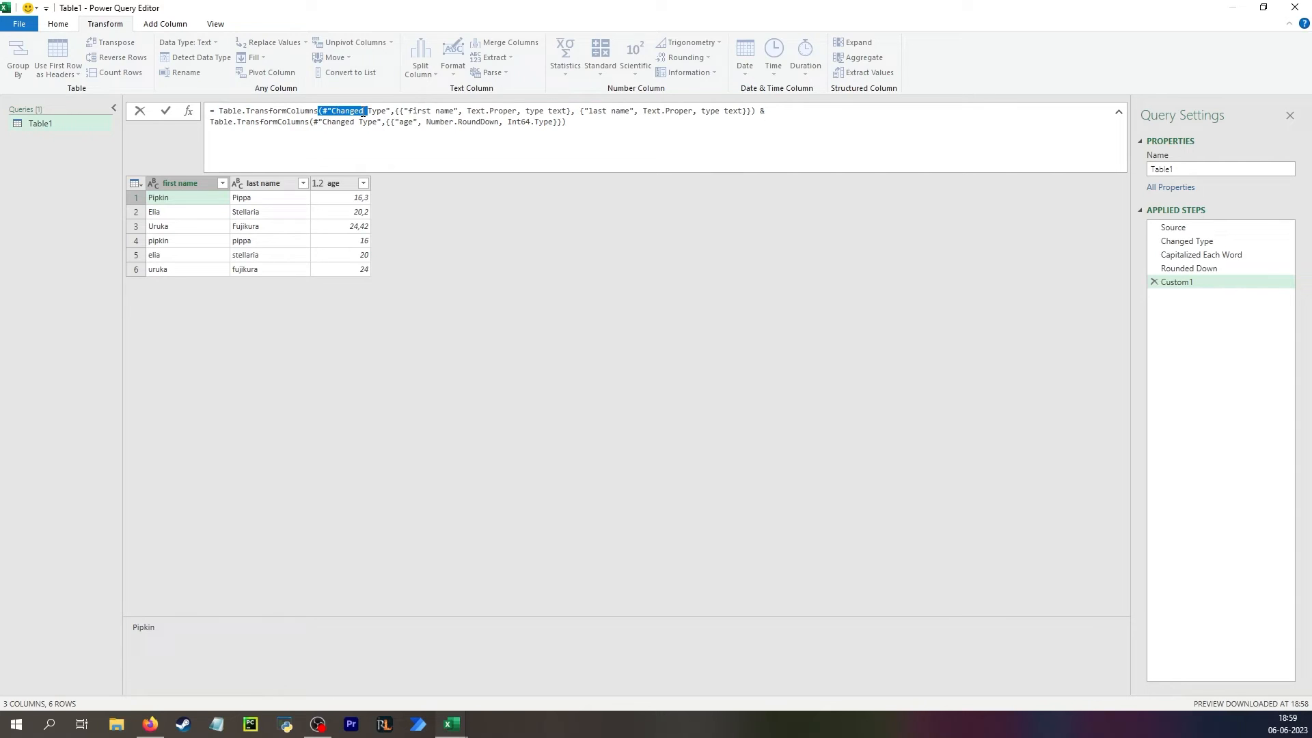
left_click(321, 114)
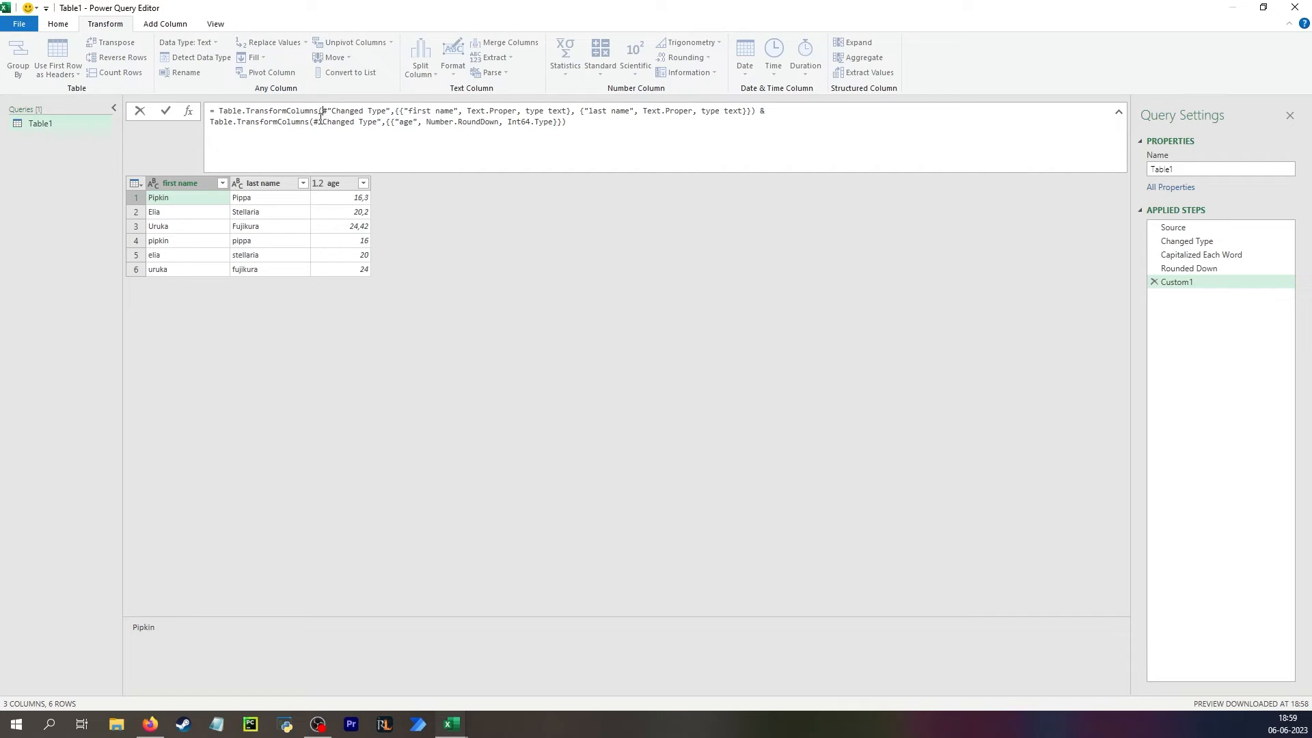
left_click(408, 111, "shift")
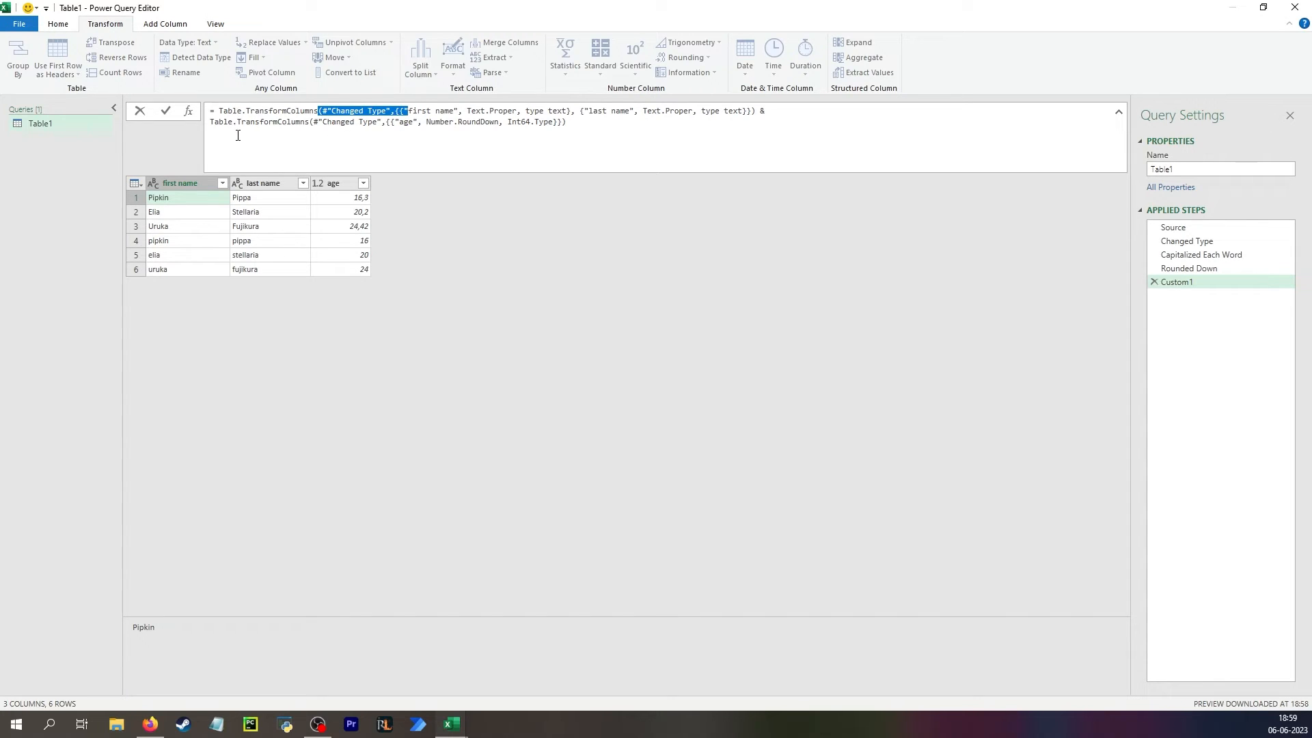
left_click(255, 123)
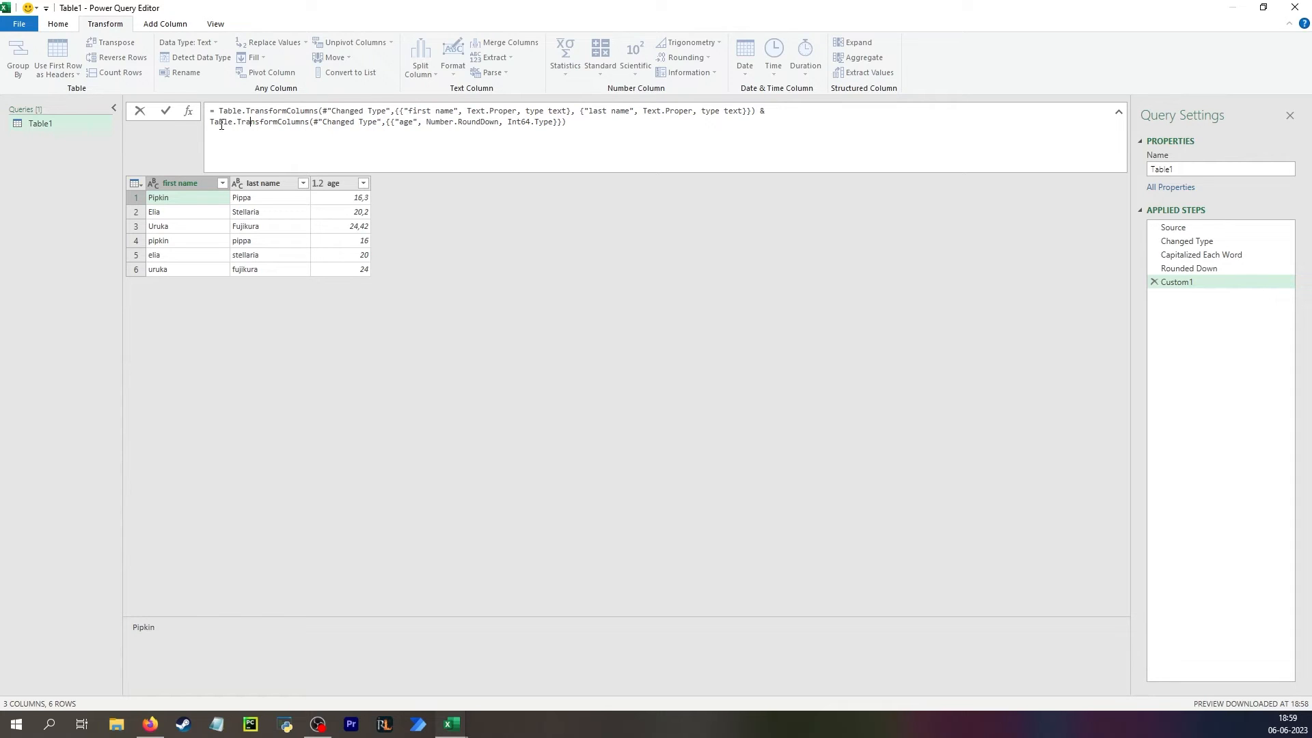
double_click(239, 111)
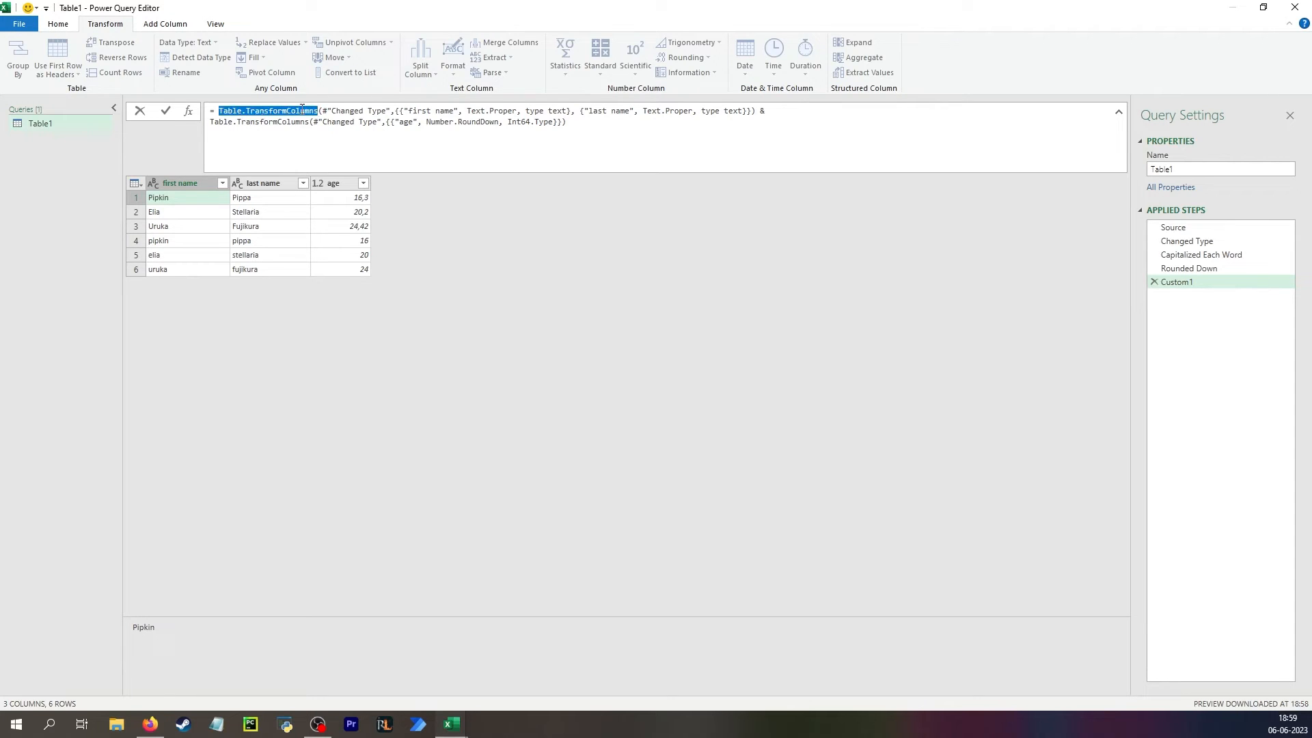
Cut the age-rounding Table.TransformColumns call and set the name-column transformations two lines below the #"Changed Type" argument.
left_click_drag(210, 122, 562, 137)
key("ctrl+c")
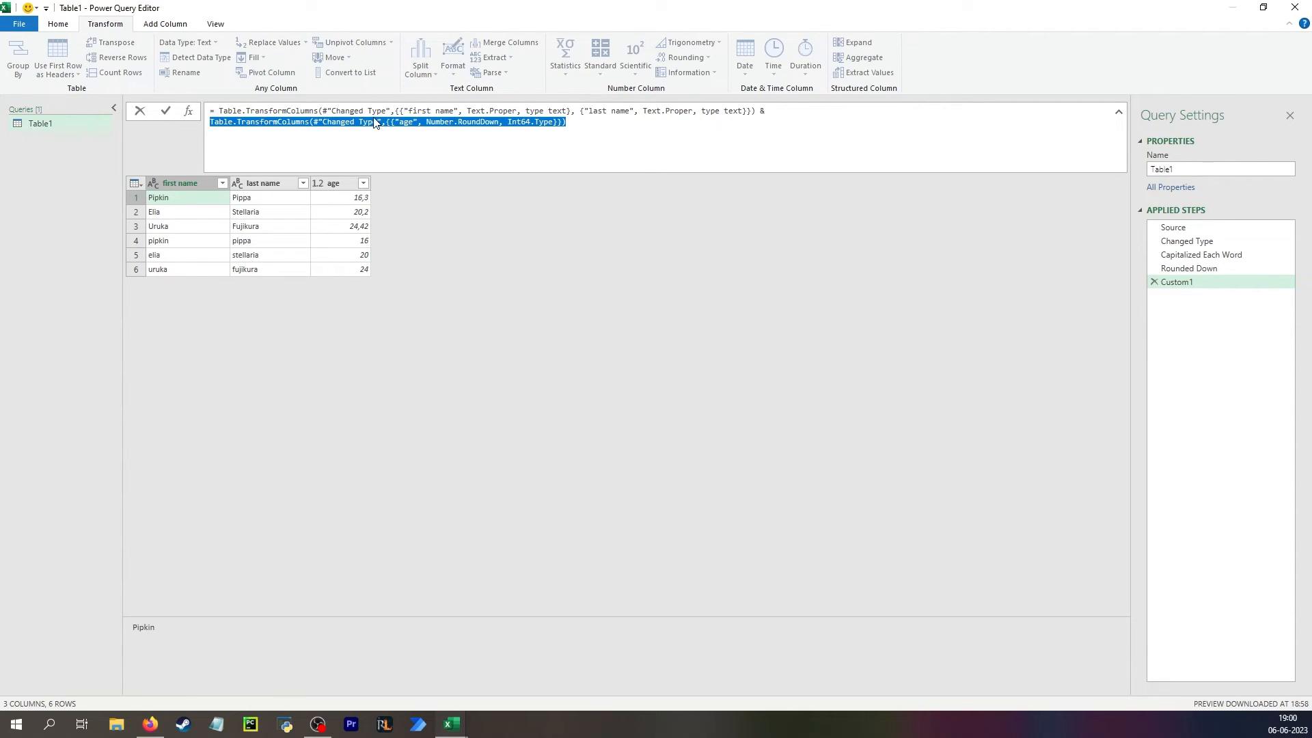
key("BackSpace")
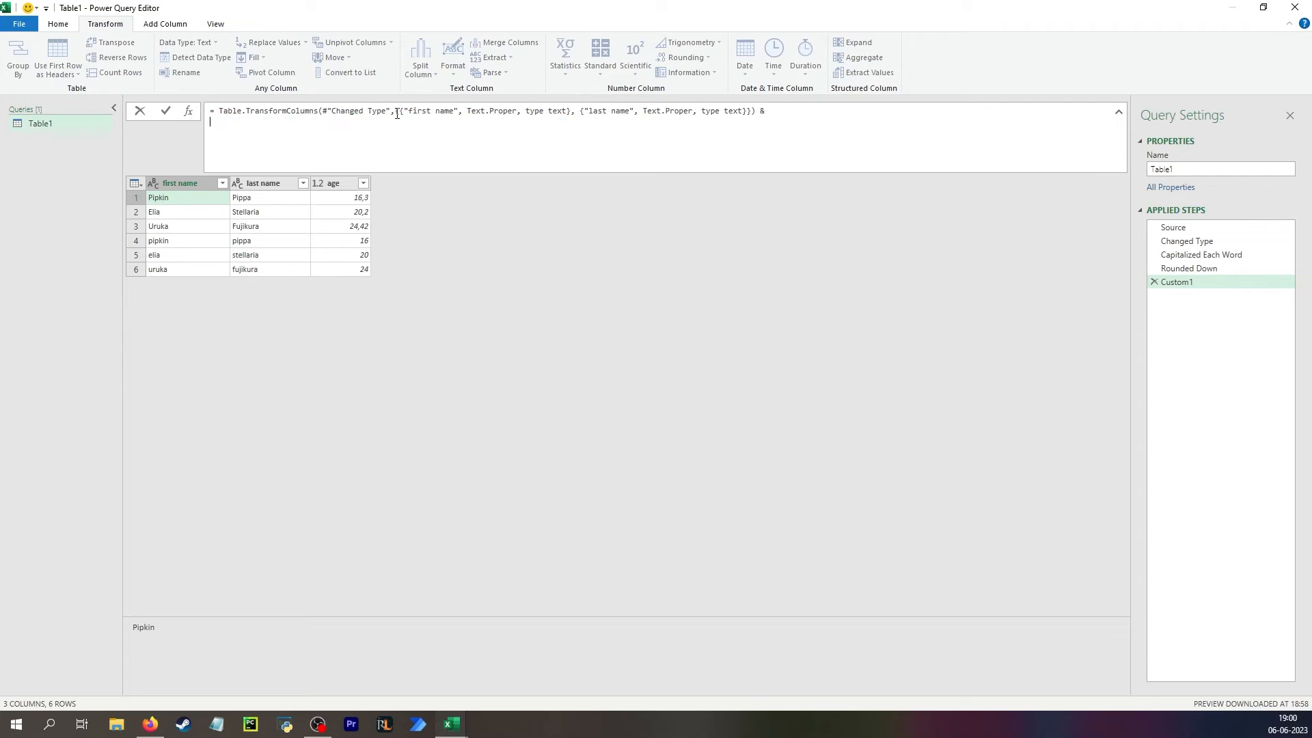
key("shift+Return")
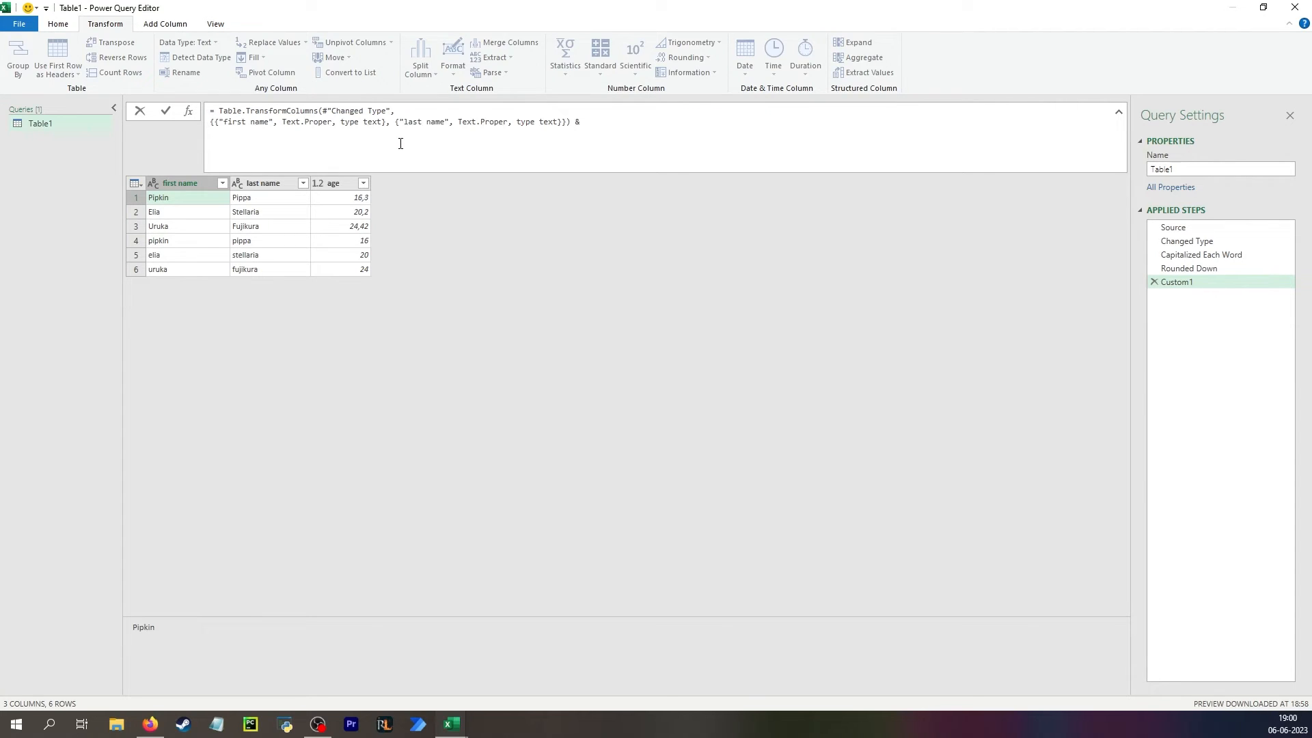
key("shift+Return")
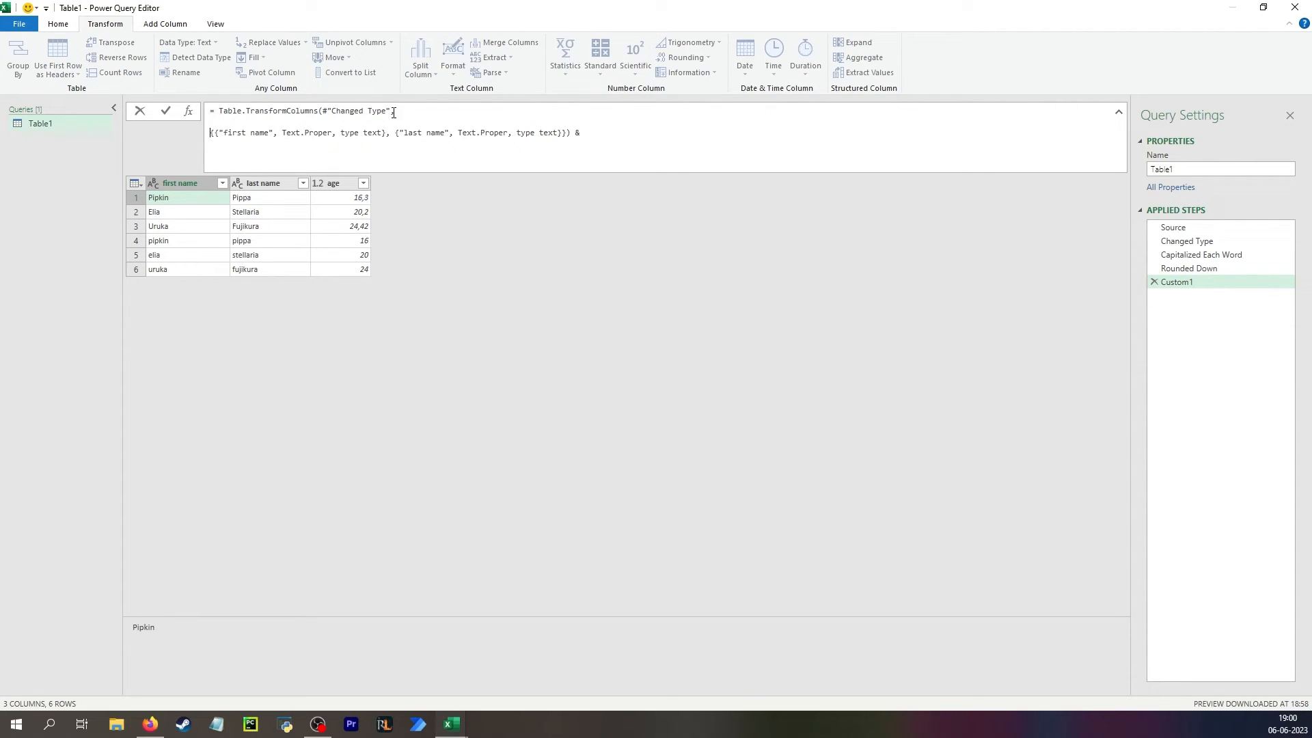
Replace the remaining #"Changed Type" argument with the cut Table.TransformColumns call that rounds down age.
left_click(392, 113)
key("ctrl+shift+Left")
key("ctrl+shift+Left")
key("ctrl+shift+Left")
key("ctrl+shift+Left")
key("ctrl+v")
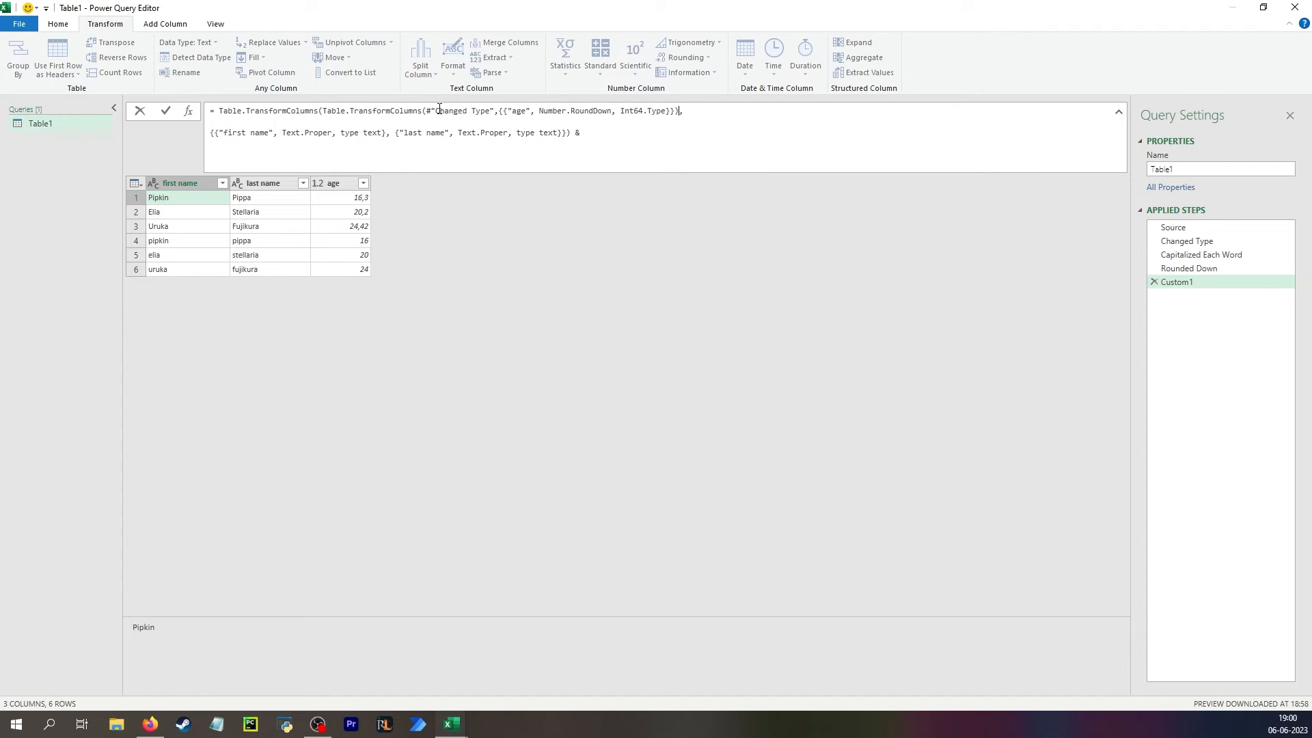
Review the nested age-rounding call, delete the trailing & from the formula and apply it.
left_click_drag(435, 110, 511, 111)
left_click_drag(321, 110, 669, 108)
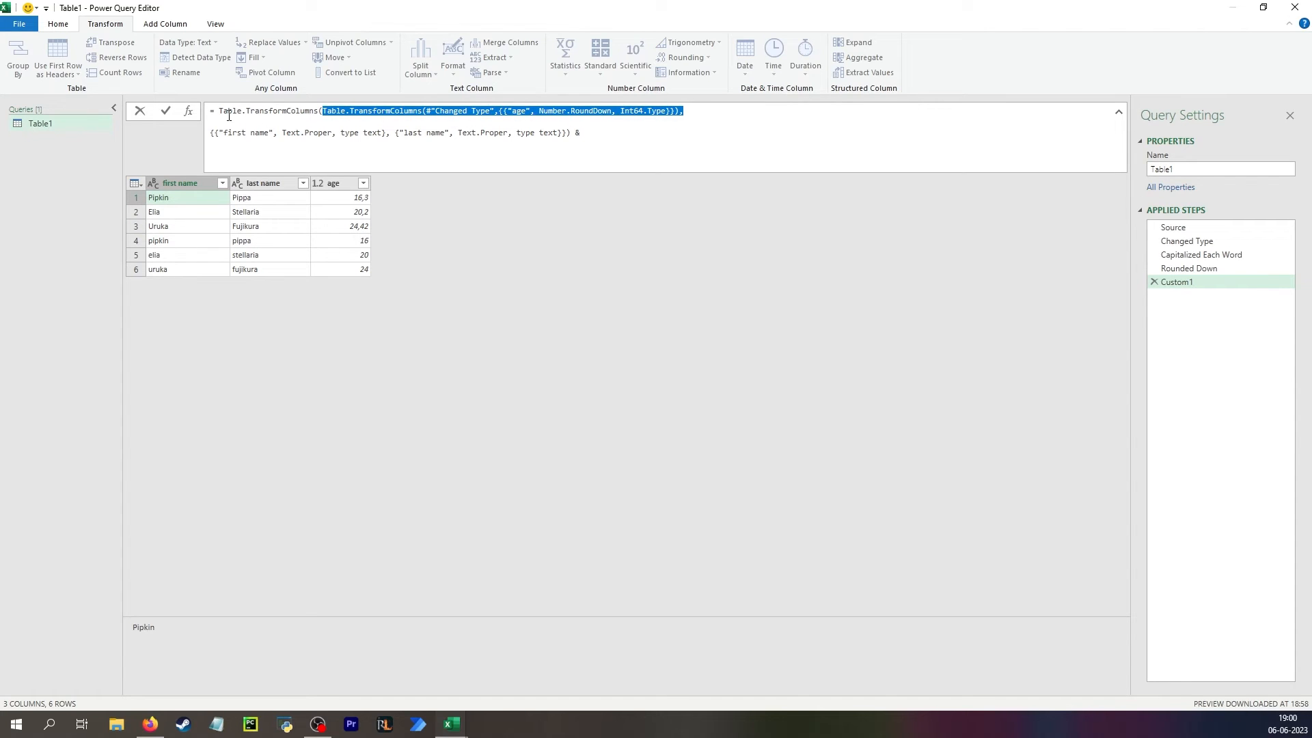
double_click(297, 111)
left_click(459, 268)
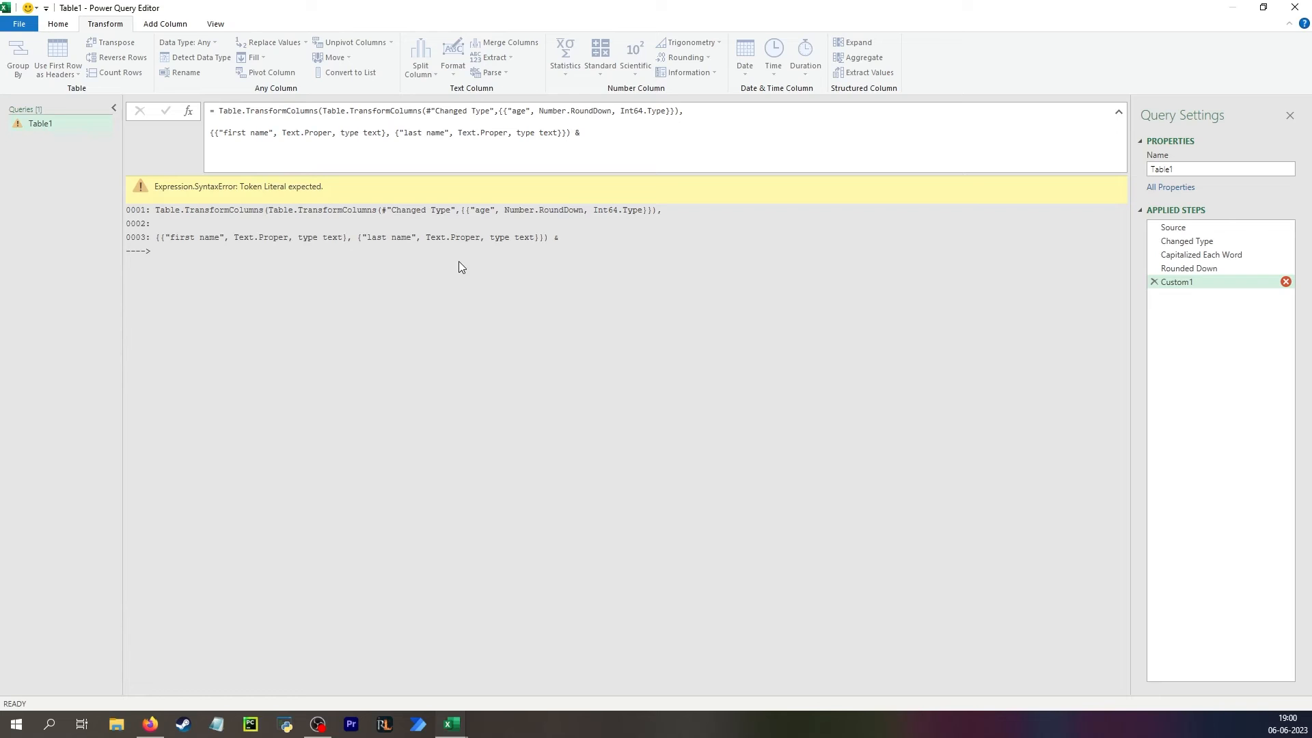
left_click(658, 143)
key("BackSpace")
key("BackSpace")
left_click(601, 325)
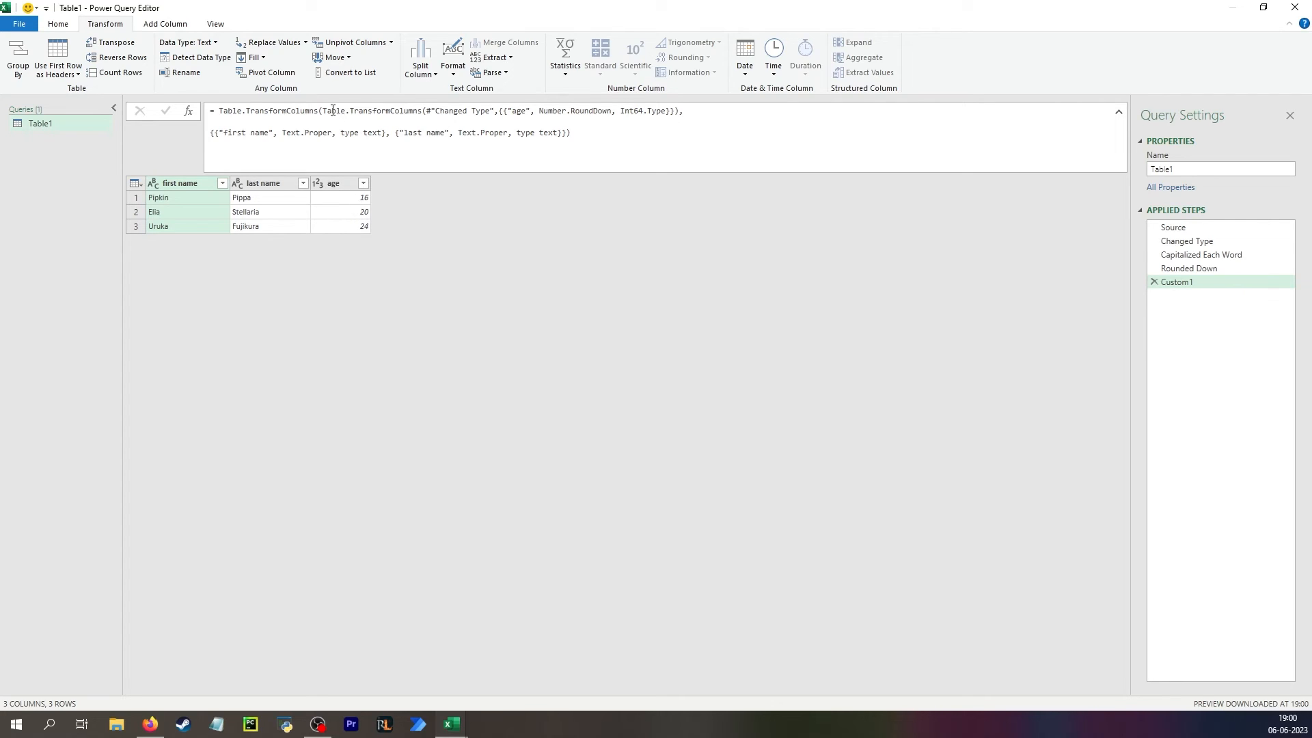
Place the nested age-rounding Table.TransformColumns call on its own line below the outer function's opening parenthesis.
left_click_drag(323, 112, 666, 114)
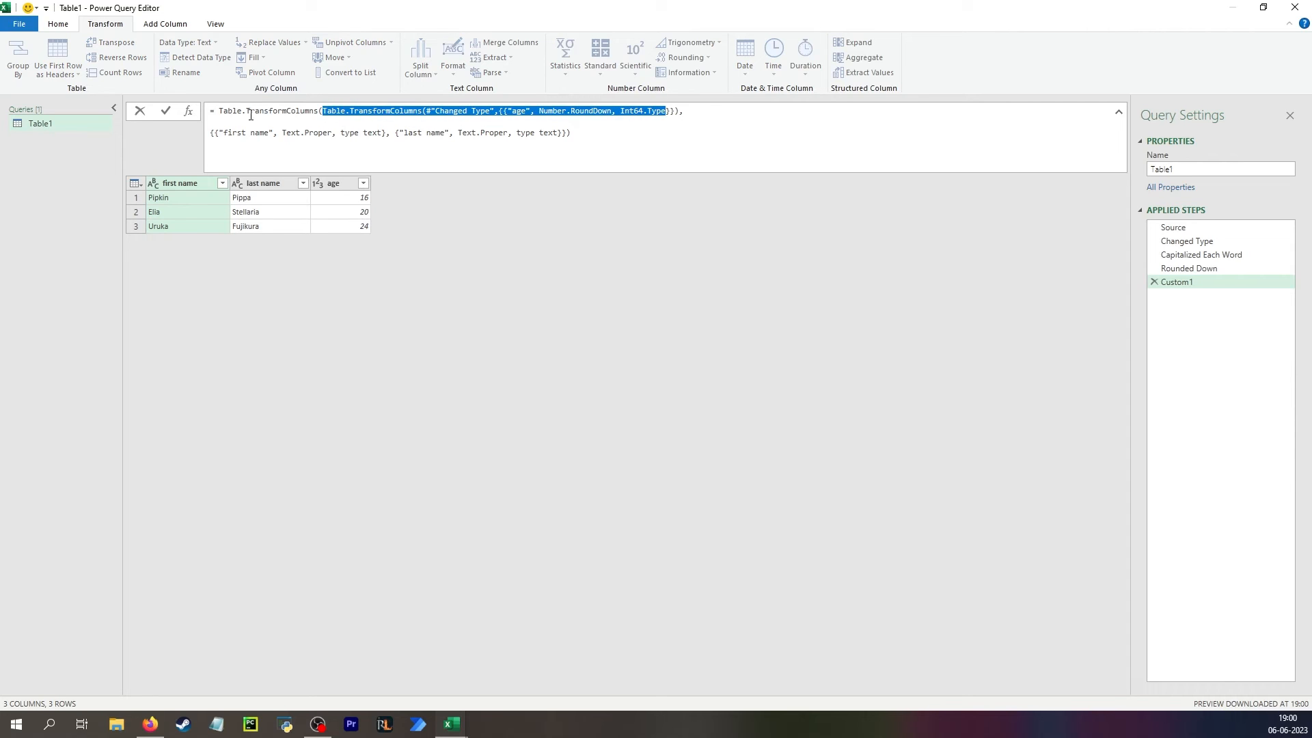
left_click_drag(220, 110, 318, 110)
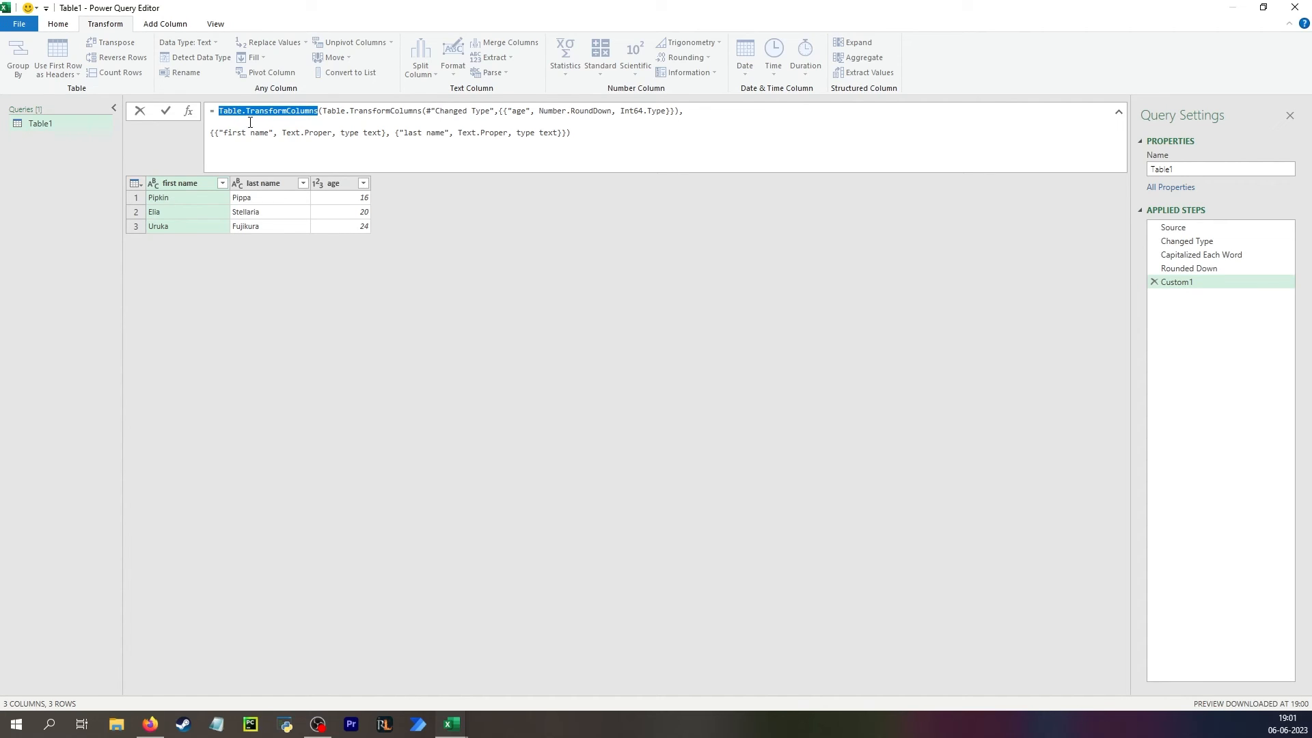
left_click(326, 112)
key("shift+Return")
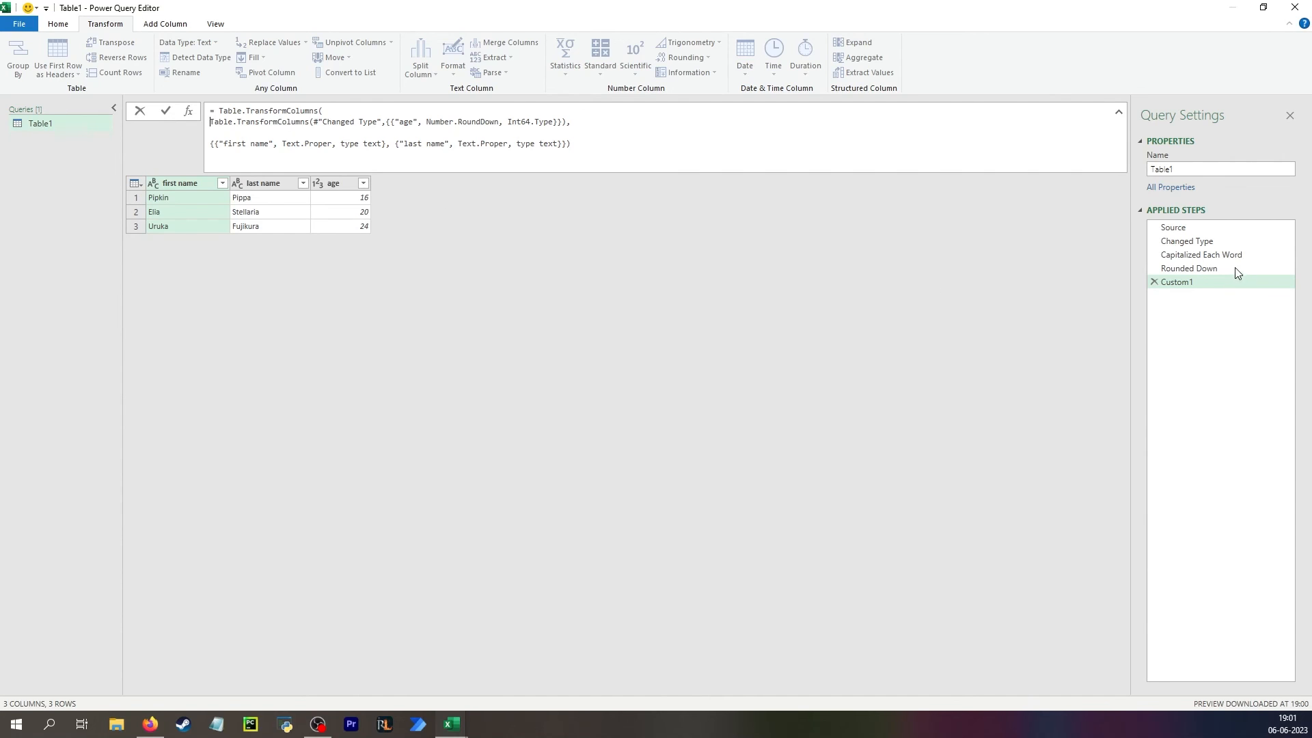
Delete the Rounded Down and Capitalized Each Word steps from the query.
left_click(1154, 268)
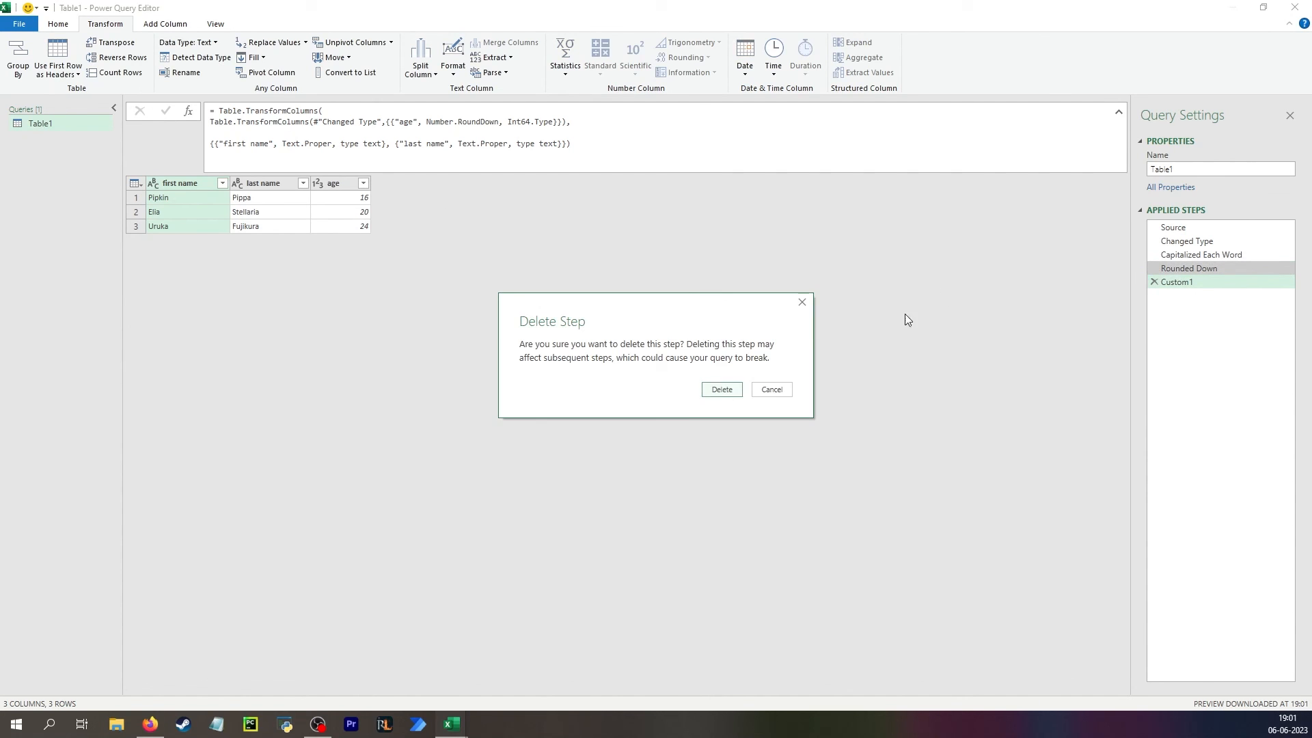
left_click(724, 393)
left_click(1154, 255)
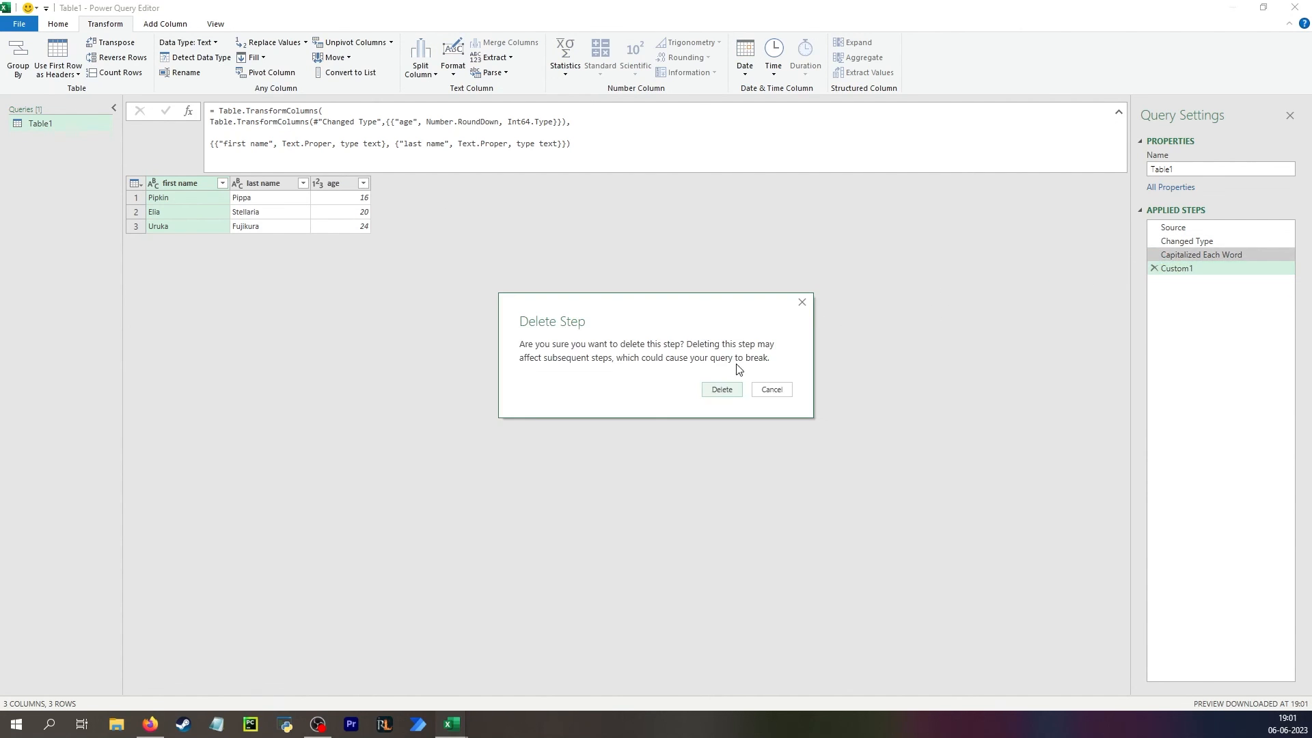
left_click(724, 392)
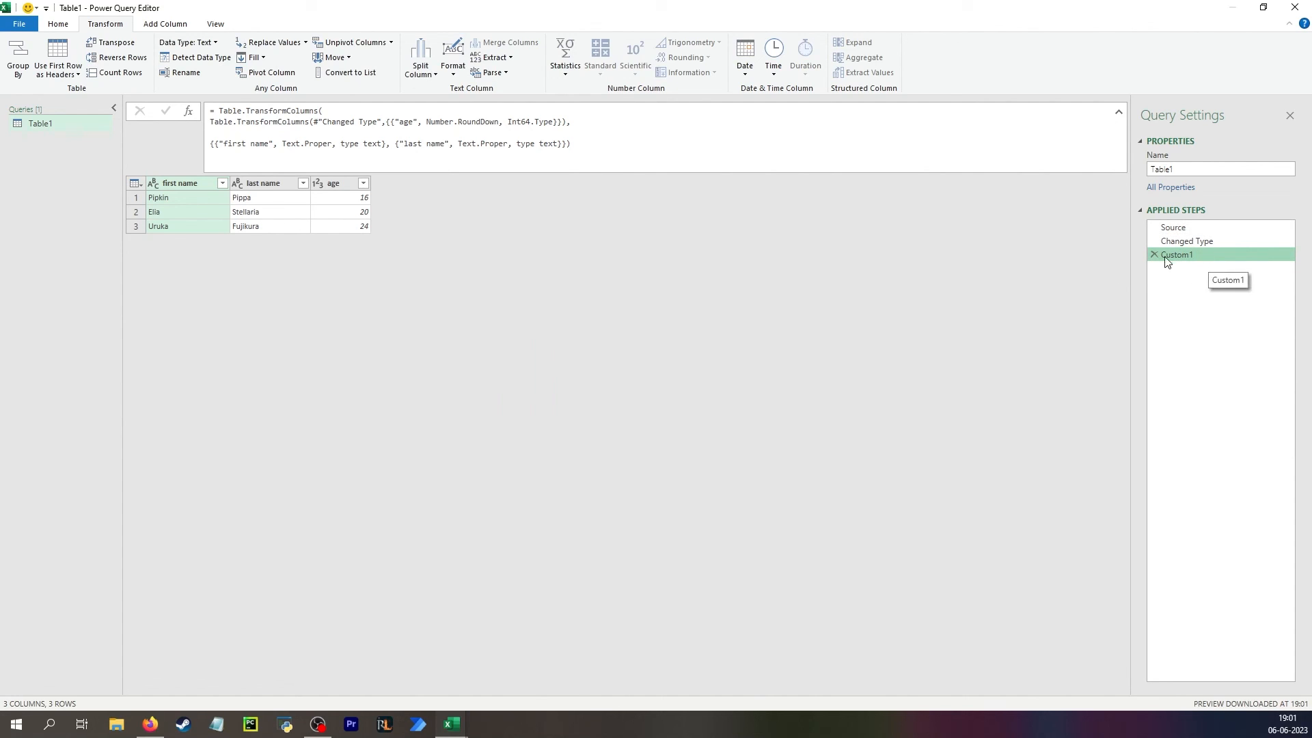
left_click(233, 133)
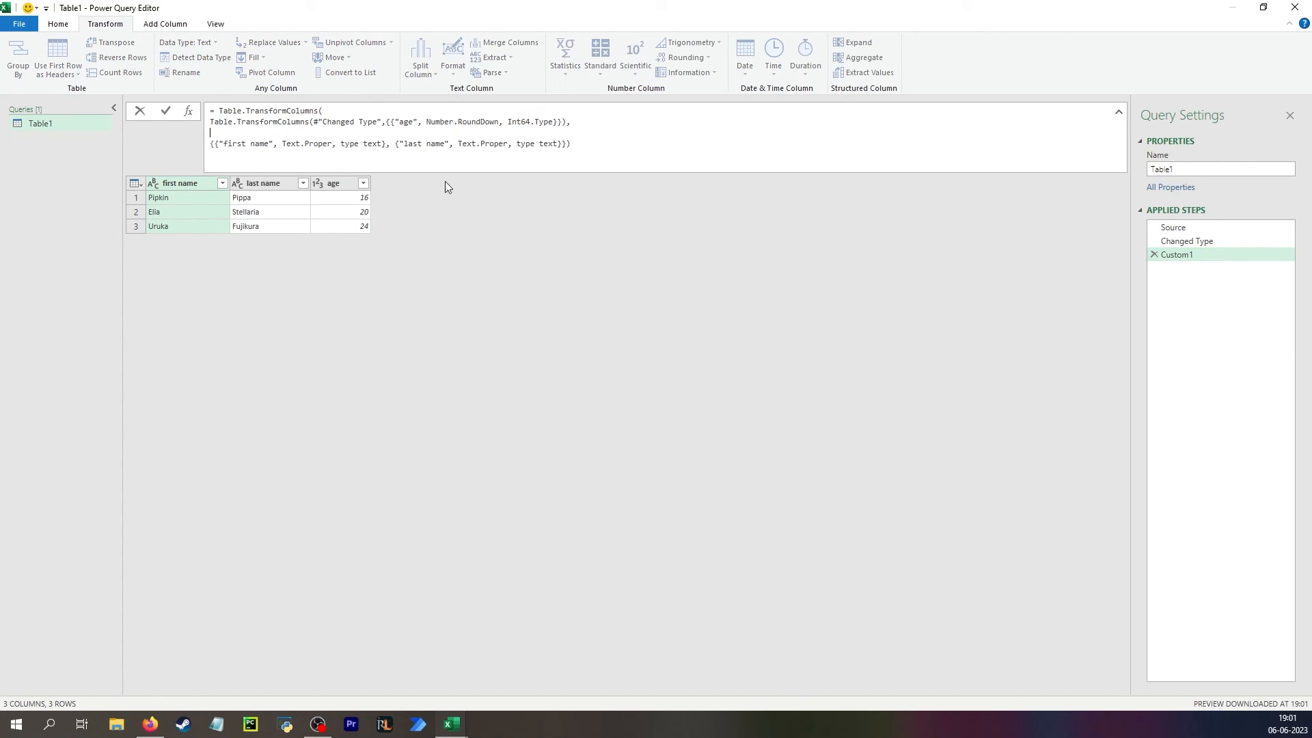
left_click(409, 203)
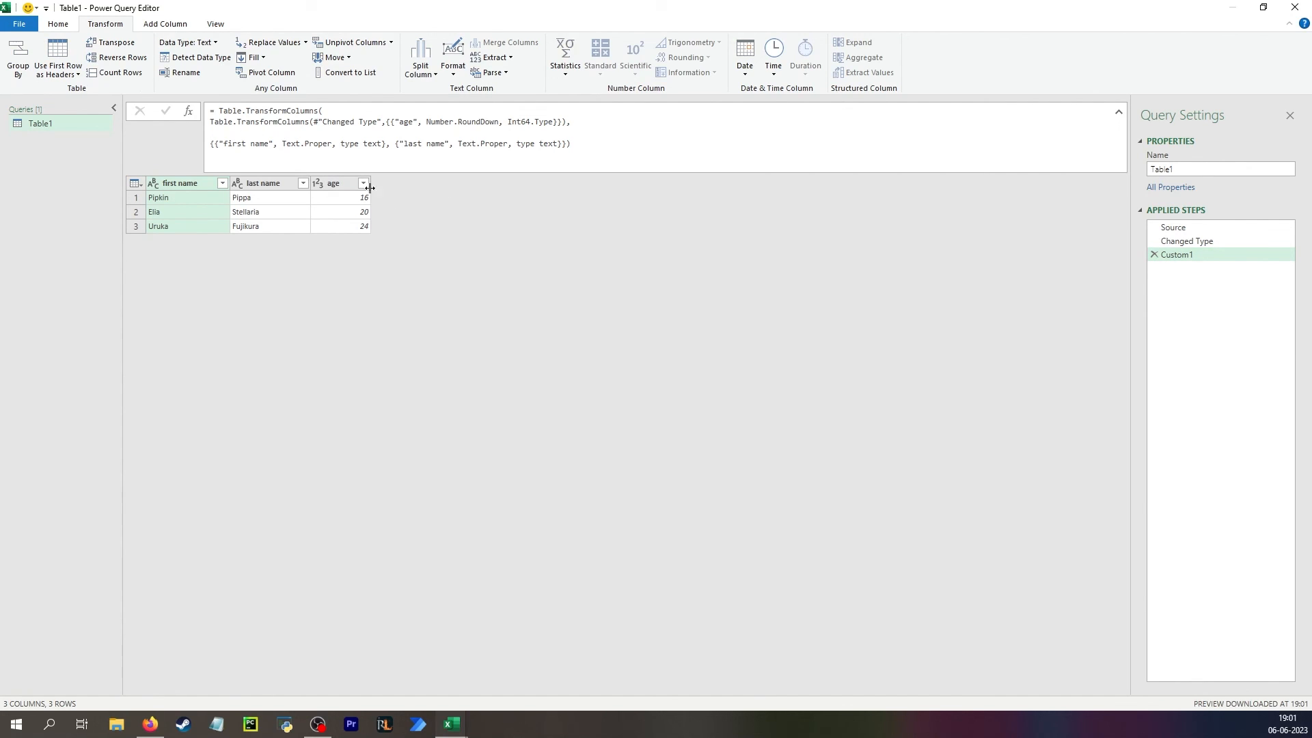